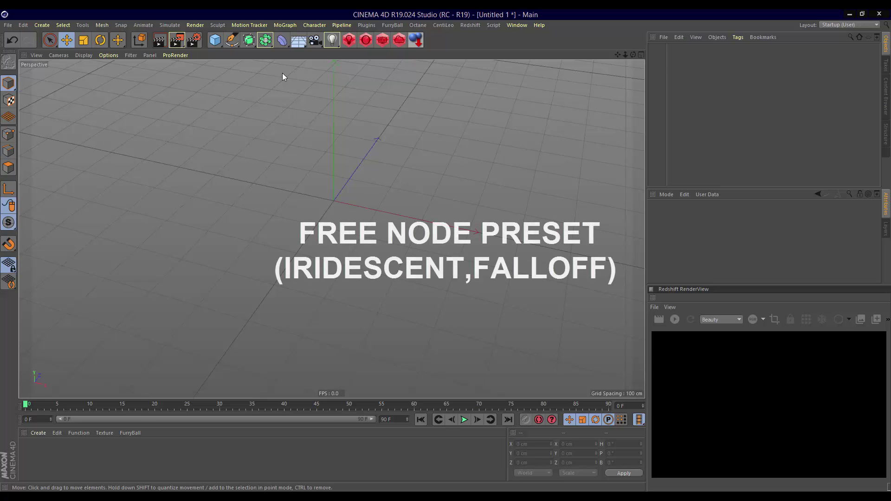
Add a Tube primitive, widen its inner radius to about 78.121 cm, and fillet its edges at 20 cm
left_click_drag(215, 39, 409, 69)
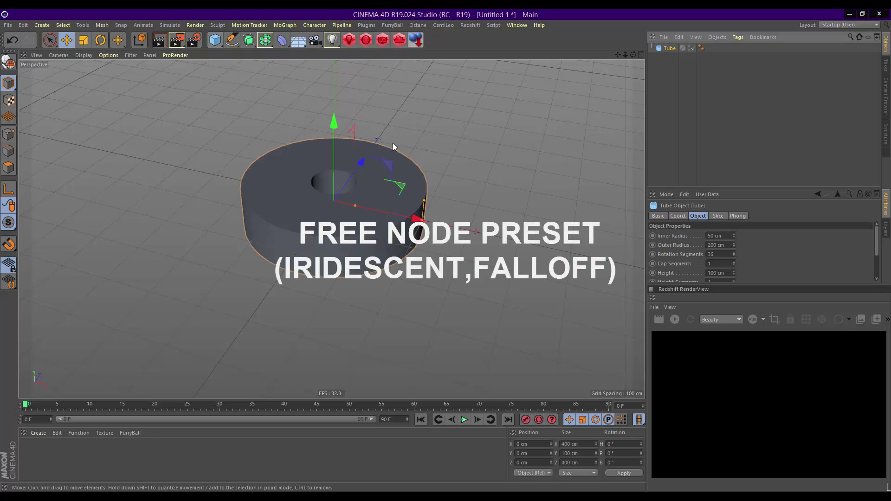
left_click_drag(353, 202, 367, 208)
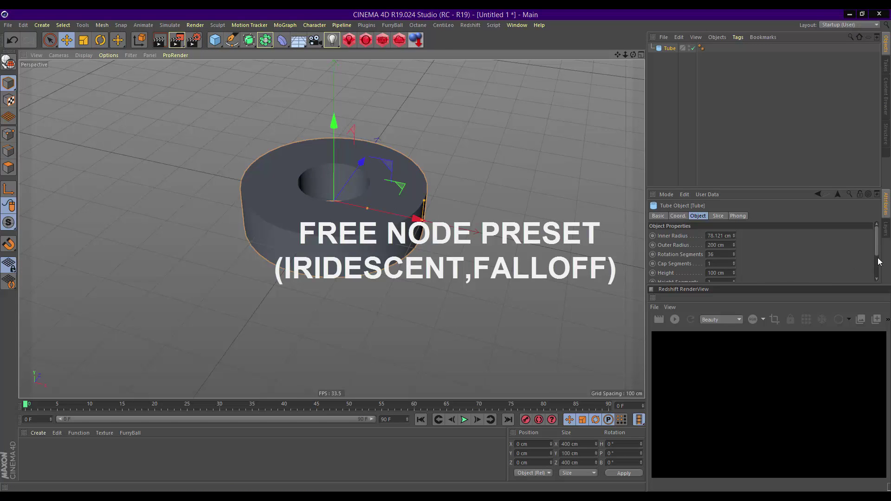
scroll(877, 256, "down", 2)
left_click(708, 260)
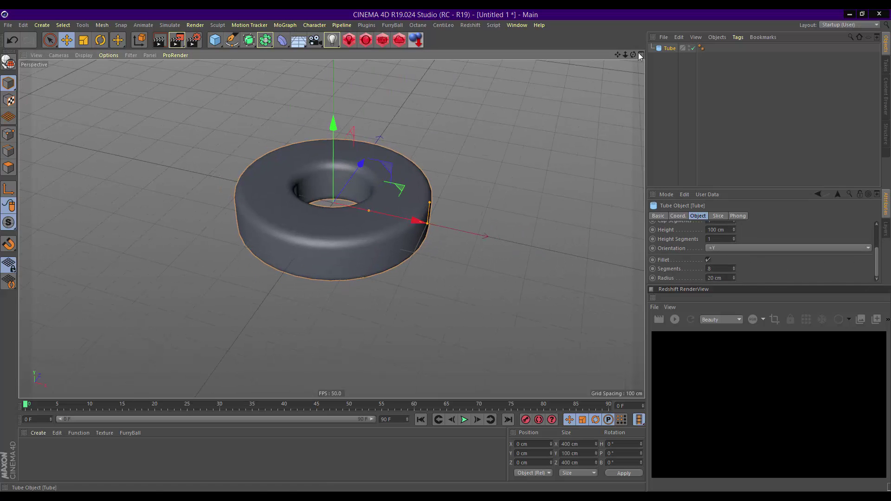
mouse_move(346, 185)
left_mouse_down("alt")
mouse_move(331, 228)
mouse_move(339, 195)
left_mouse_up("alt")
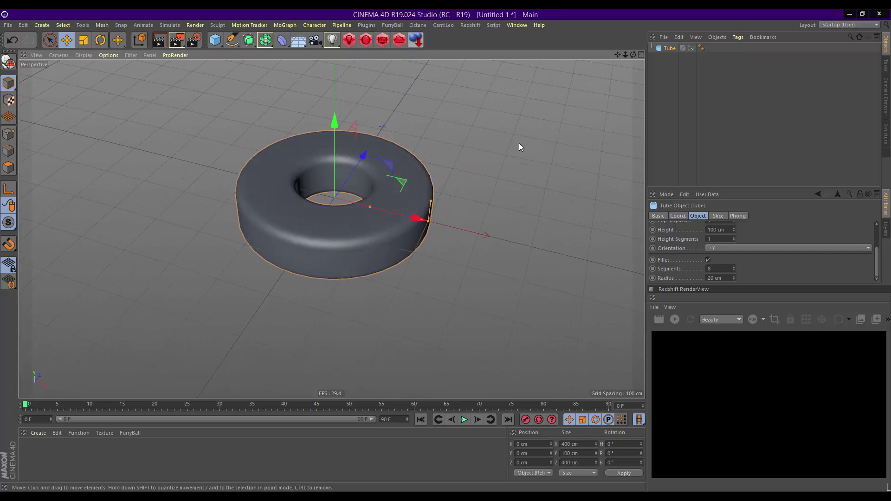
Apply a new RS Material to the tube and start a Redshift render of it
left_click(423, 42)
left_click_drag(33, 450, 310, 218)
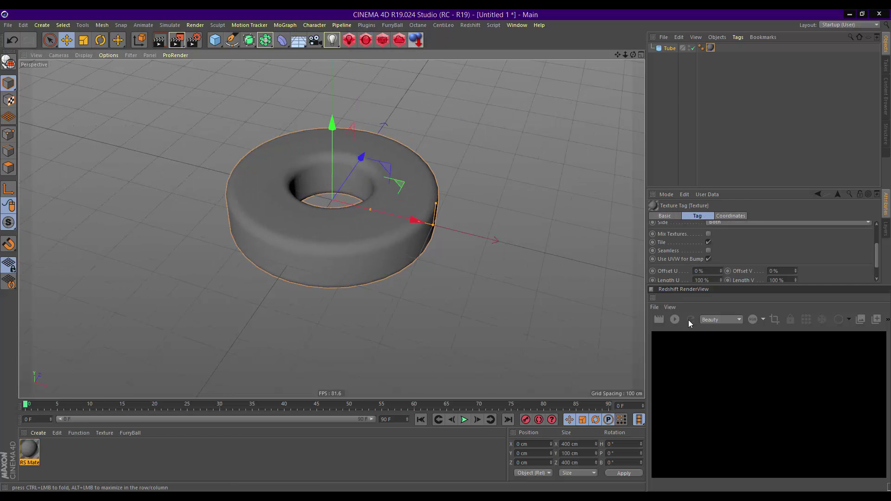
left_click(675, 319)
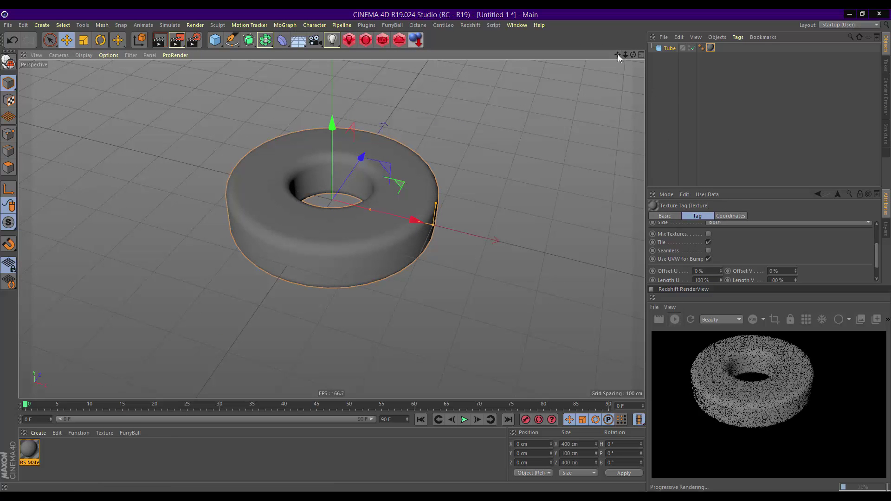
scroll(422, 216, "up", 3)
scroll(423, 216, "down", 1)
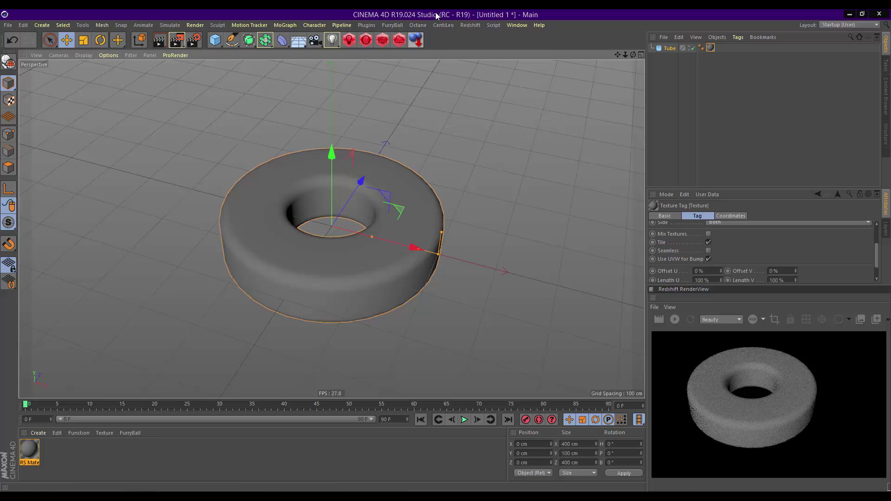
left_click(517, 26)
mouse_move(557, 39)
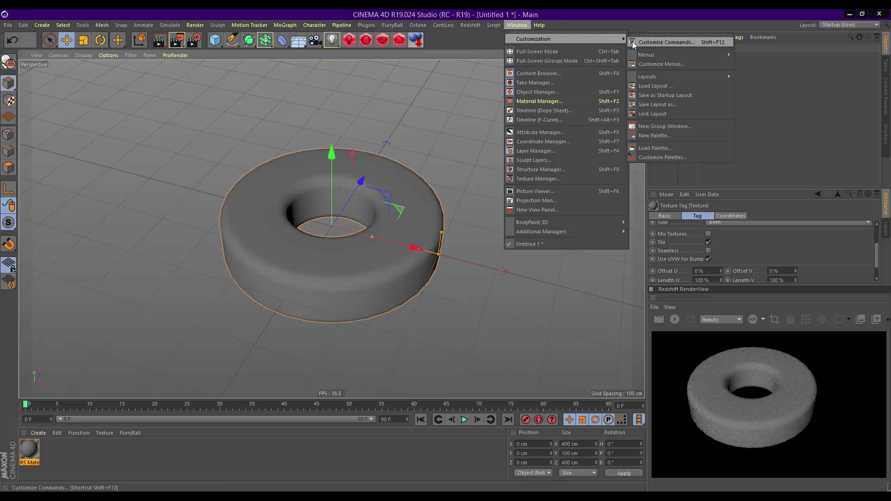
Find the XPresso Pool command by filtering for 'xpres' and add it to the toolbar as a shortcut
left_click(666, 43)
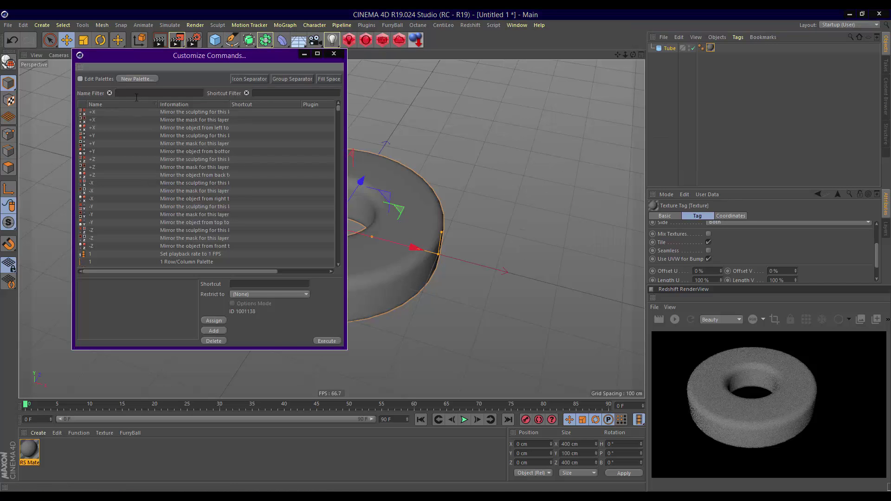
type("x")
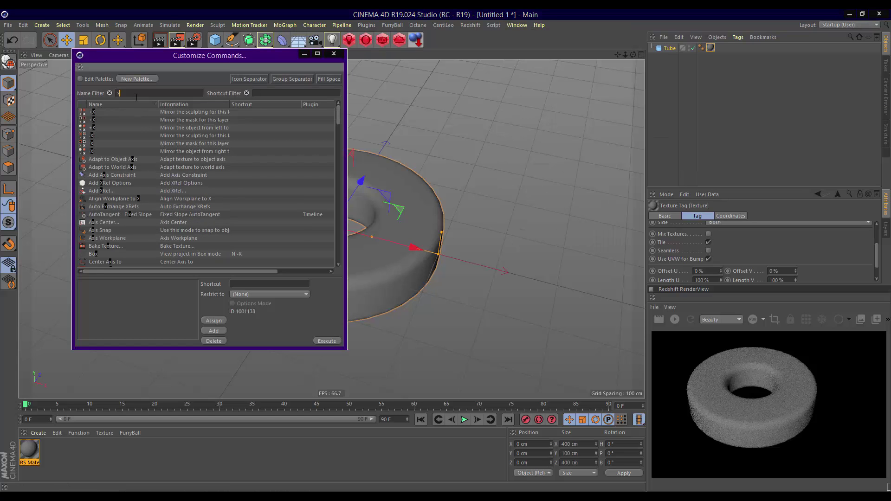
type("pres")
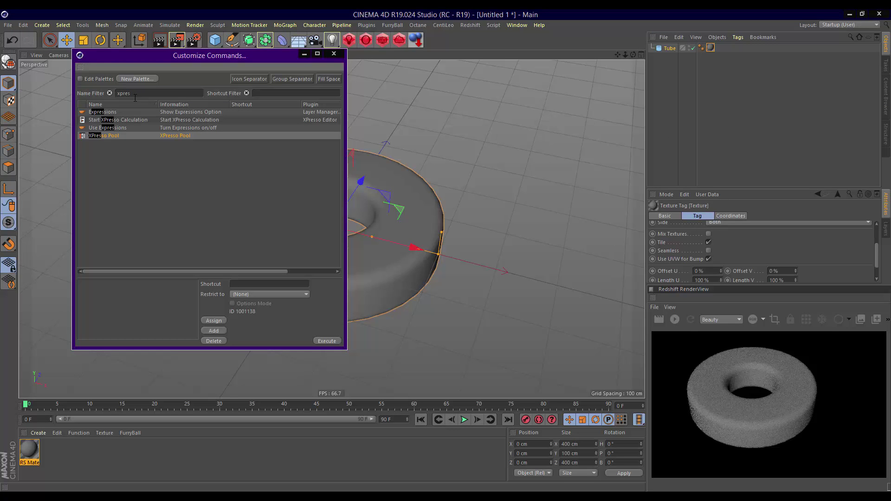
left_click_drag(102, 141, 175, 124)
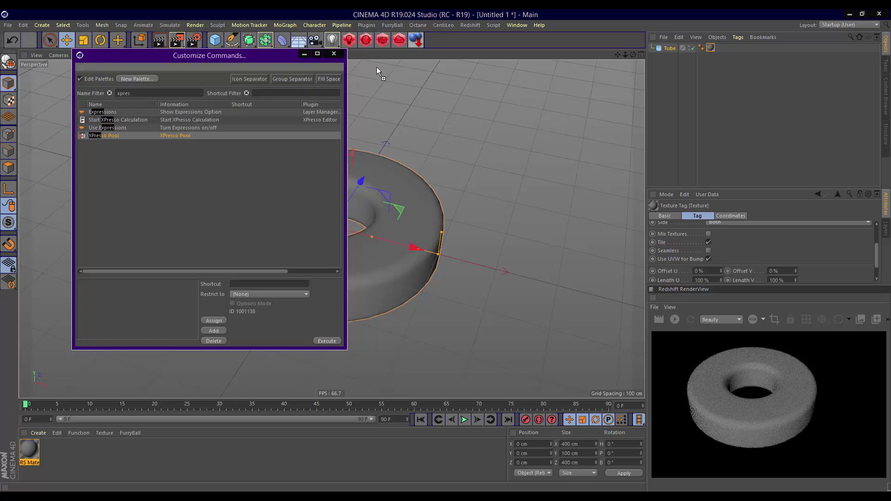
left_click_drag(377, 70, 428, 44)
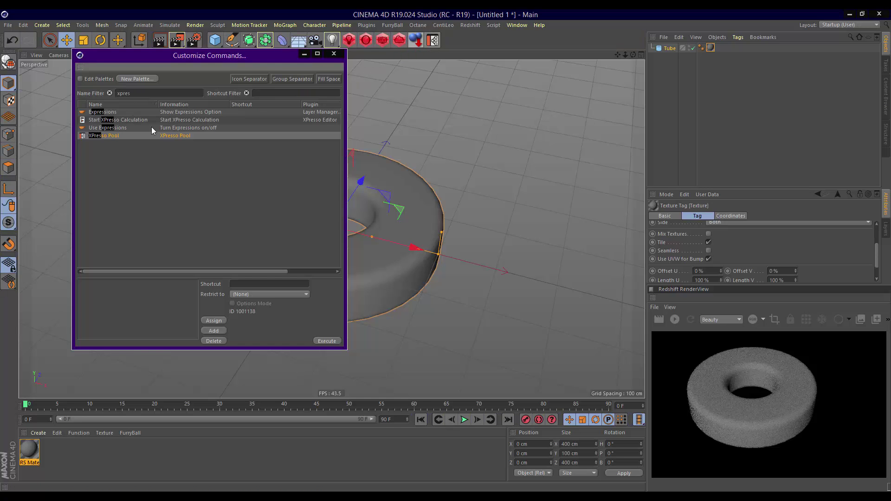
left_click(335, 54)
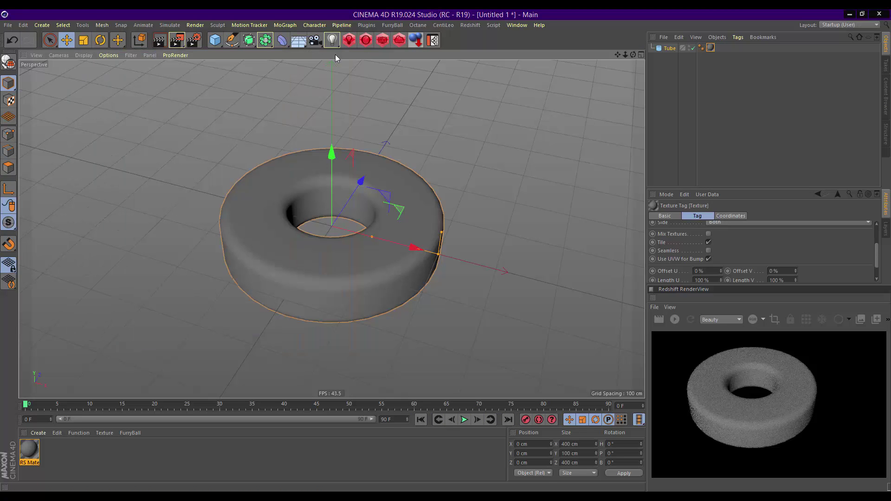
middle_click_drag(336, 252, 332, 229, "alt")
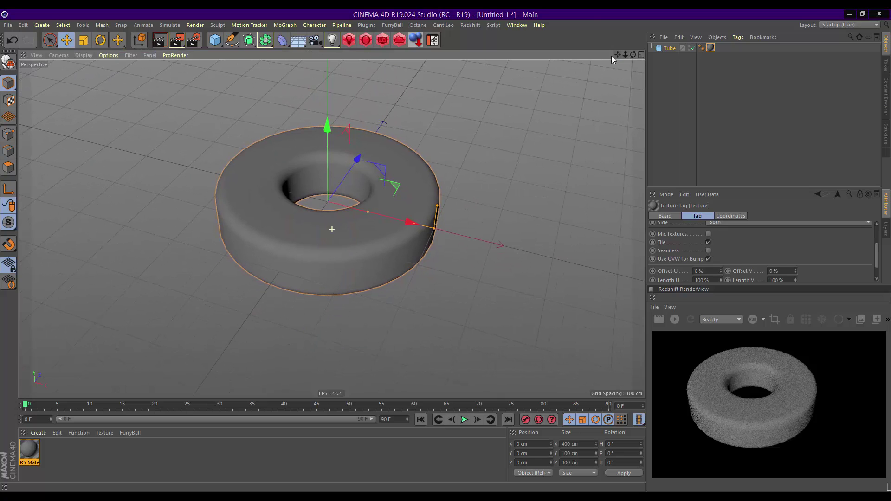
Open the X-Pool window and its Load Pool file dialog
left_click(433, 40)
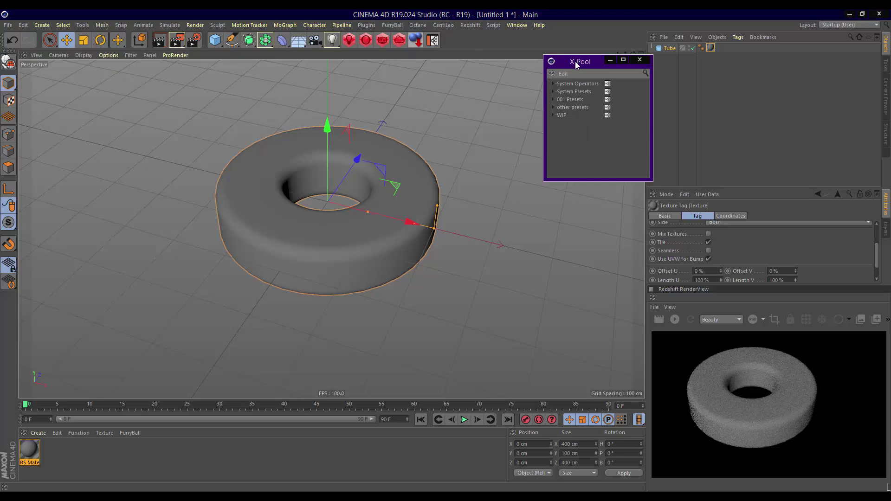
left_click_drag(576, 64, 523, 101)
left_click(509, 111)
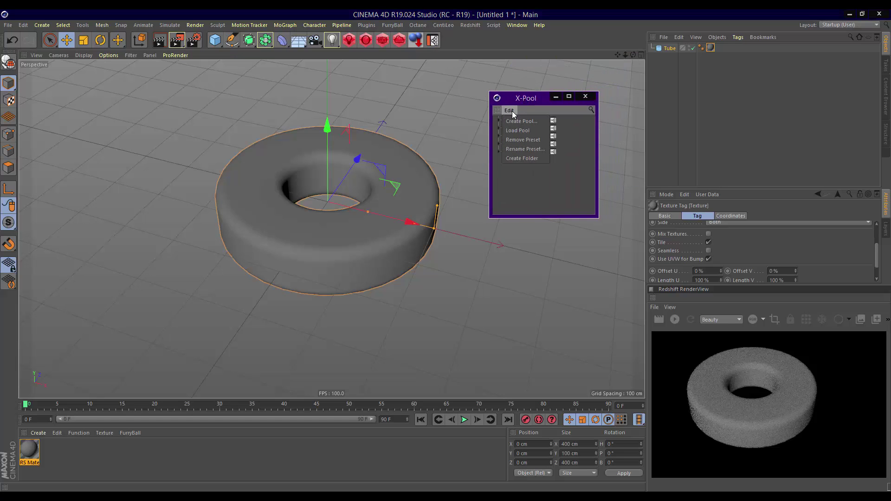
left_click(528, 131)
mouse_move(581, 117)
left_mouse_down()
mouse_move(525, 115)
mouse_move(441, 90)
left_mouse_up()
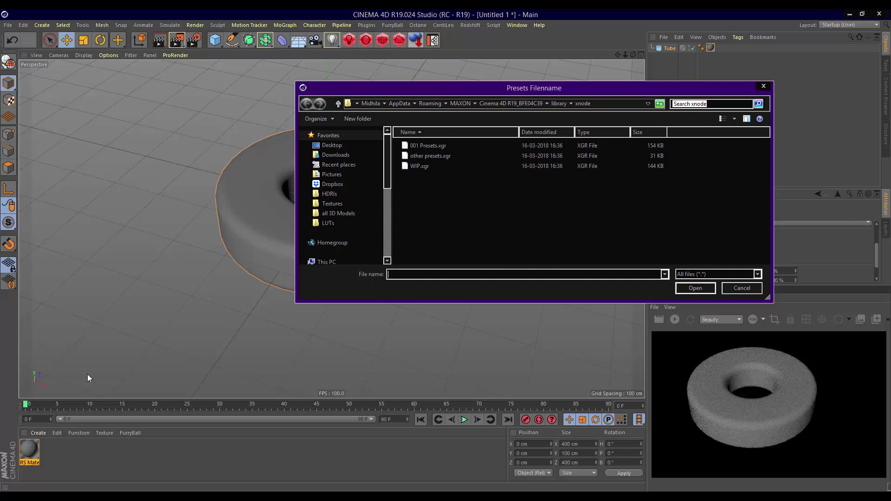
Copy Bluefox_RS_Preset.xgr from the folder holding the downloaded preset
left_click(50, 489)
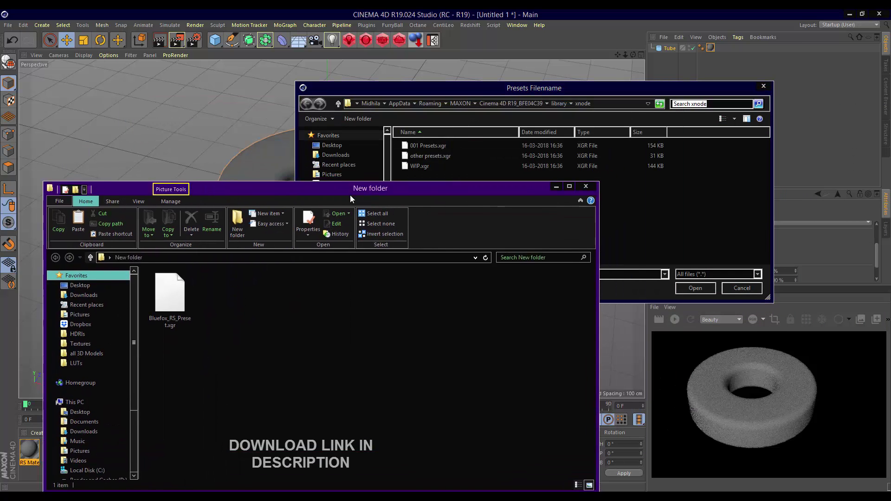
left_click_drag(350, 198, 329, 195)
right_click(157, 301)
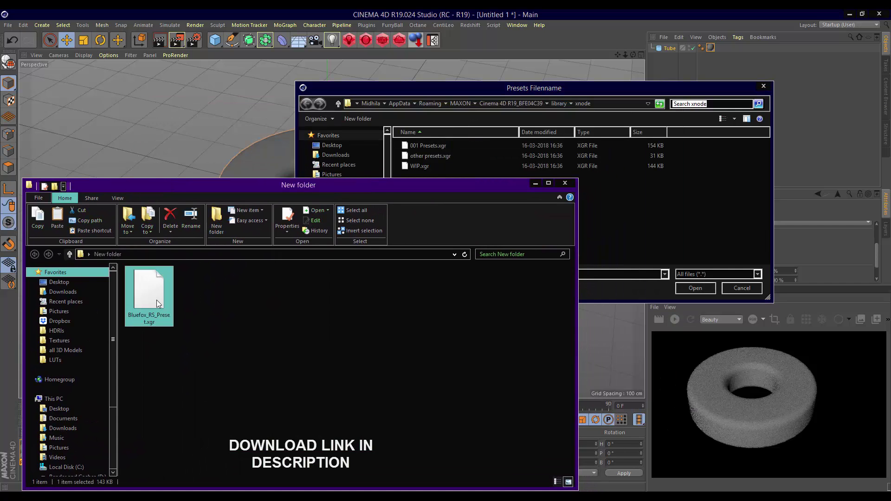
left_click(191, 402)
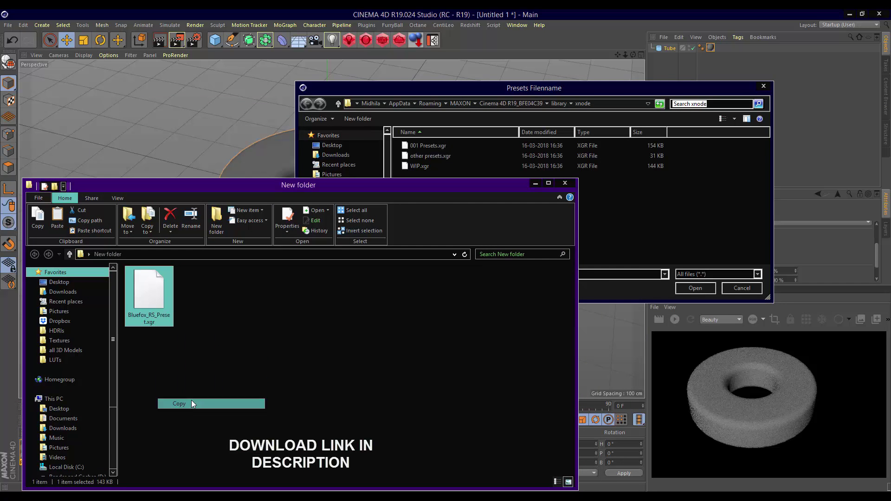
left_click(570, 185)
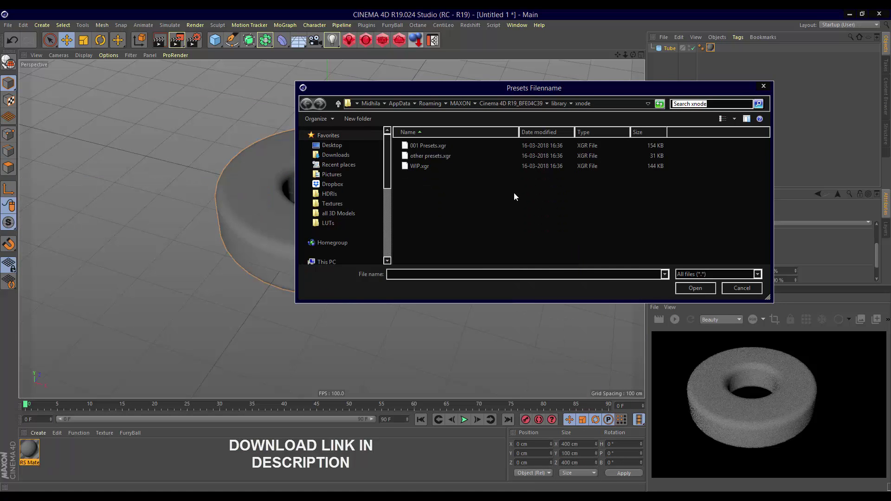
Paste Bluefox_RS_Preset.xgr into the xnode presets folder and load it as a pool
right_click(450, 193)
left_click(480, 244)
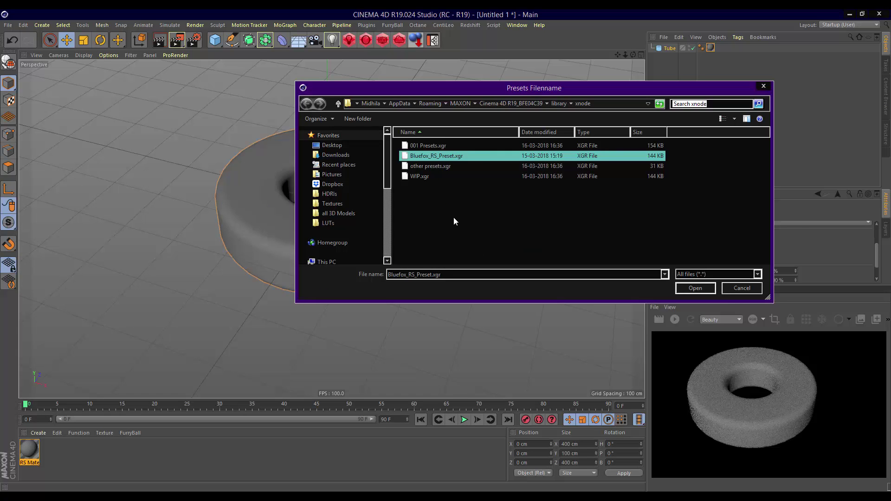
left_click(439, 156)
left_click(702, 293)
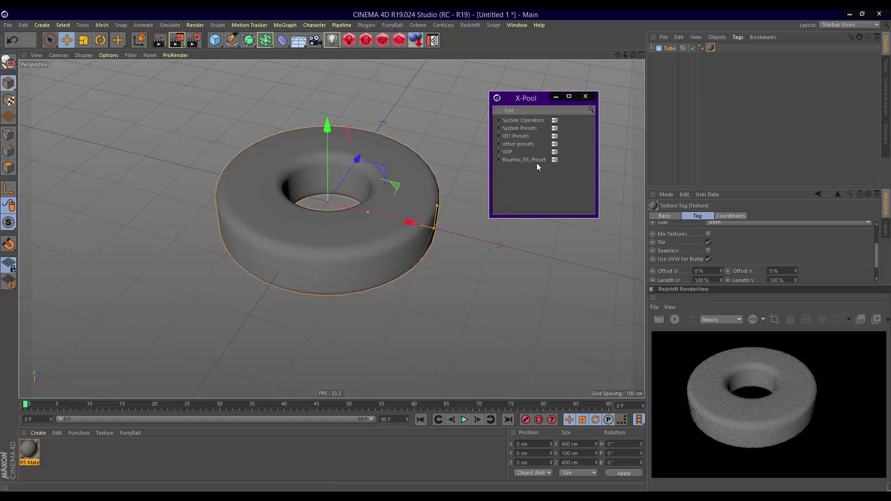
Expand the Bluefox_RS_Preset pool and open the RS Material's Shader Graph
left_click(499, 159)
double_click(30, 450)
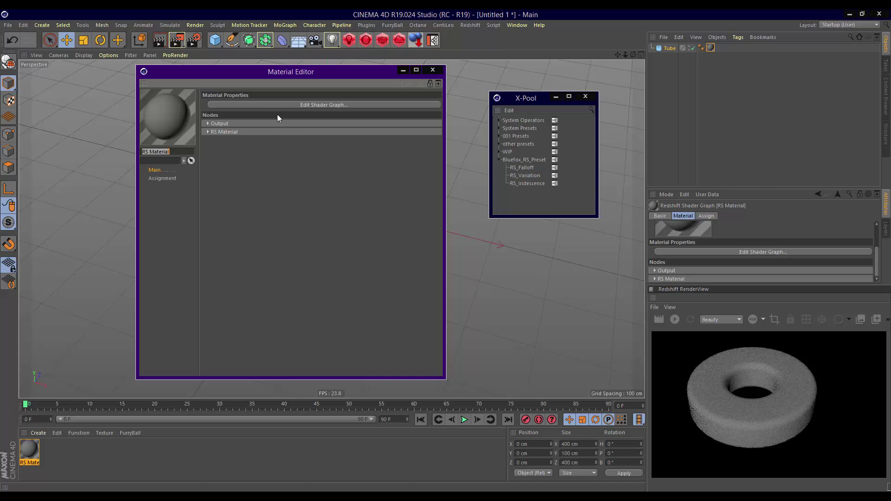
left_click(288, 106)
mouse_move(347, 32)
left_mouse_down()
mouse_move(329, 126)
mouse_move(302, 99)
mouse_move(302, 87)
left_mouse_up()
left_click(431, 72)
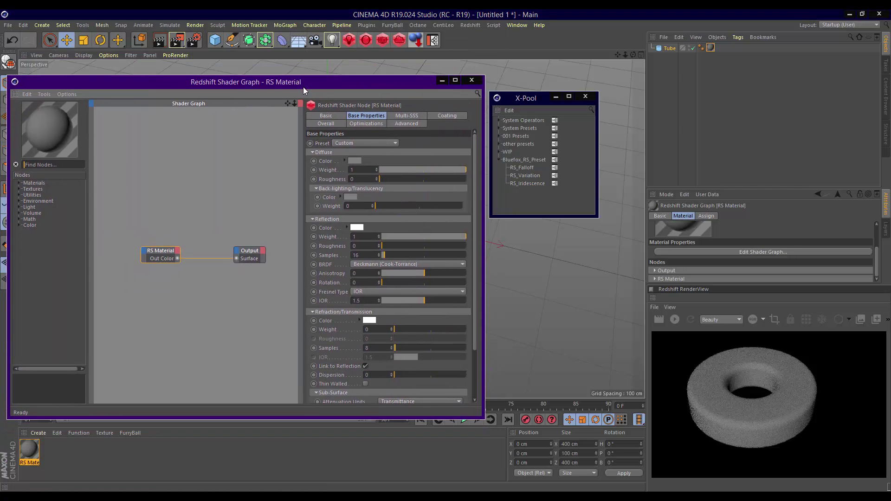
Add the RS_Iridescence and RS_Falloff preset nodes to the graph and close X-Pool
left_click_drag(529, 184, 161, 151)
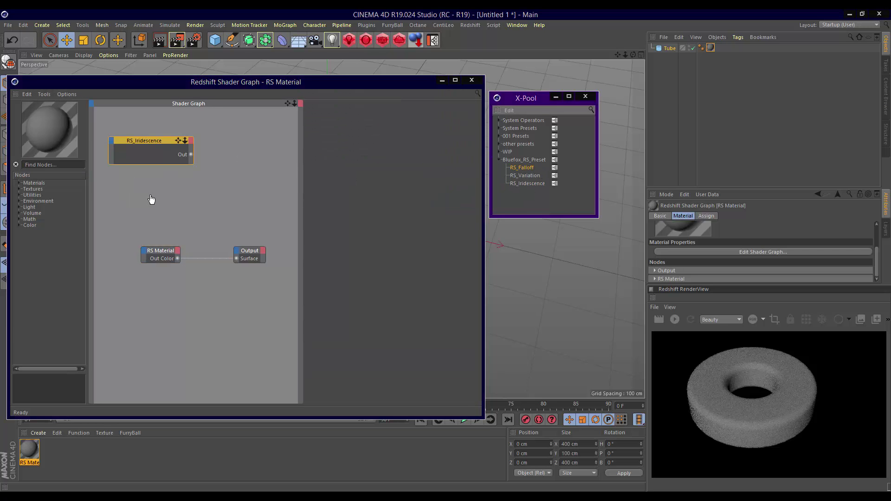
left_click_drag(151, 200, 176, 199)
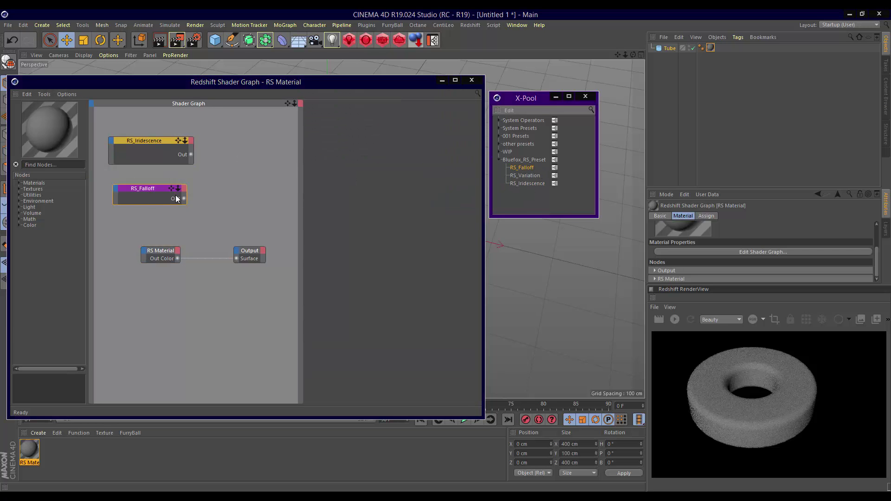
left_click(586, 99)
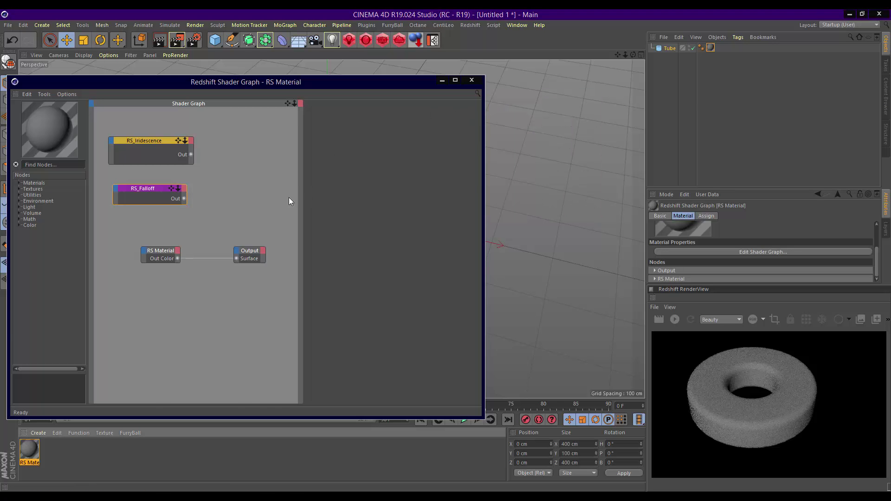
Connect RS_Iridescence to the Output's Surface and refresh the render
left_click(166, 143)
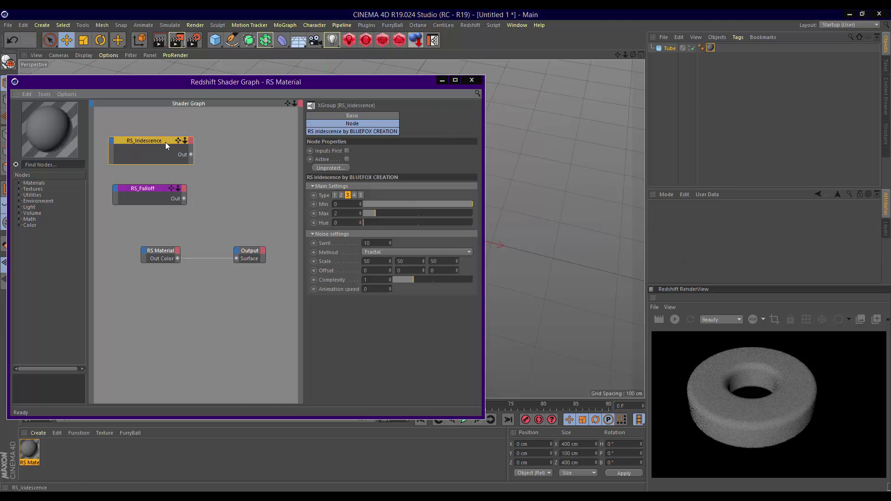
left_click_drag(191, 155, 237, 260)
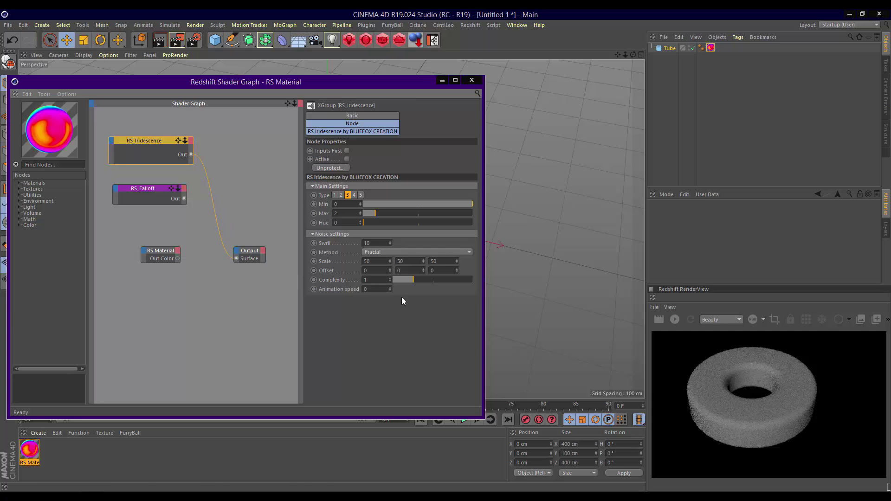
left_click(678, 319)
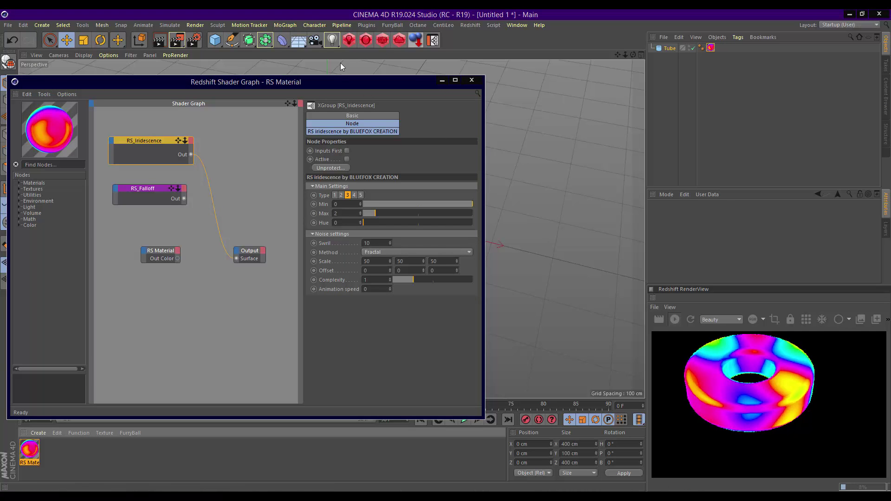
Orbit around the tube, then try iridescence Type 1 and then Type 2
left_click_drag(364, 85, 337, 136)
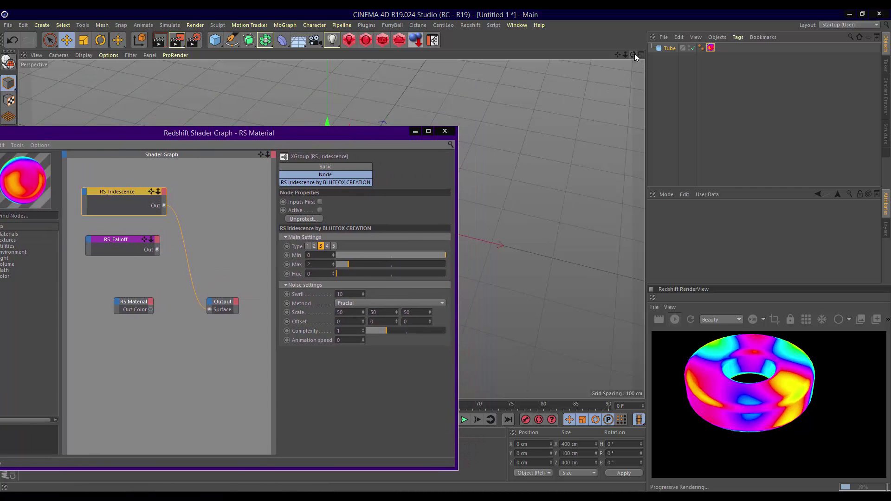
left_click_drag(634, 54, 604, 93)
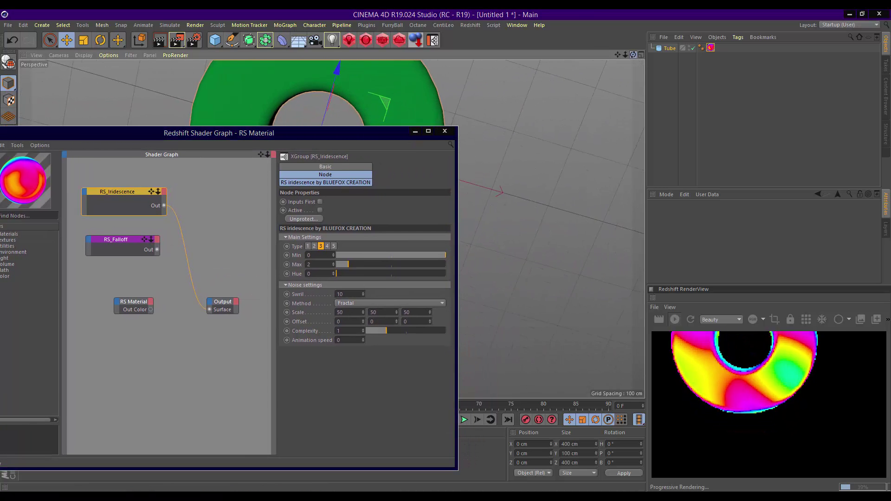
left_click_drag(633, 54, 604, 92)
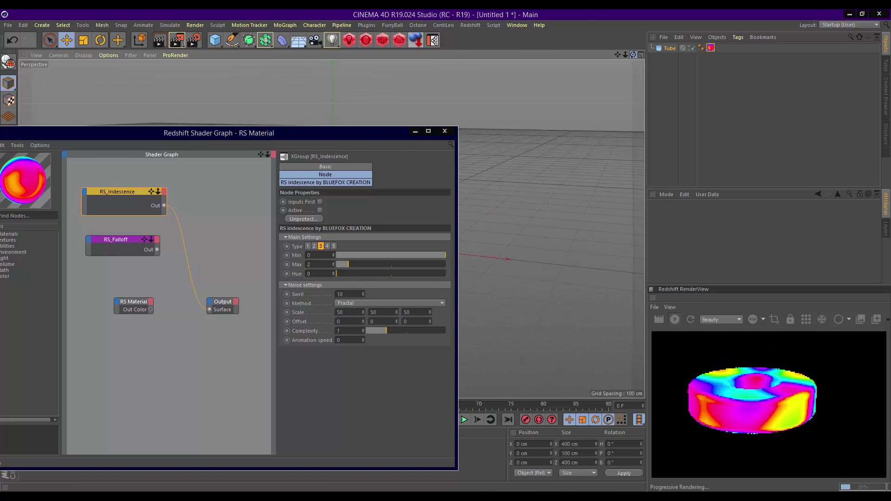
left_click_drag(633, 54, 634, 54)
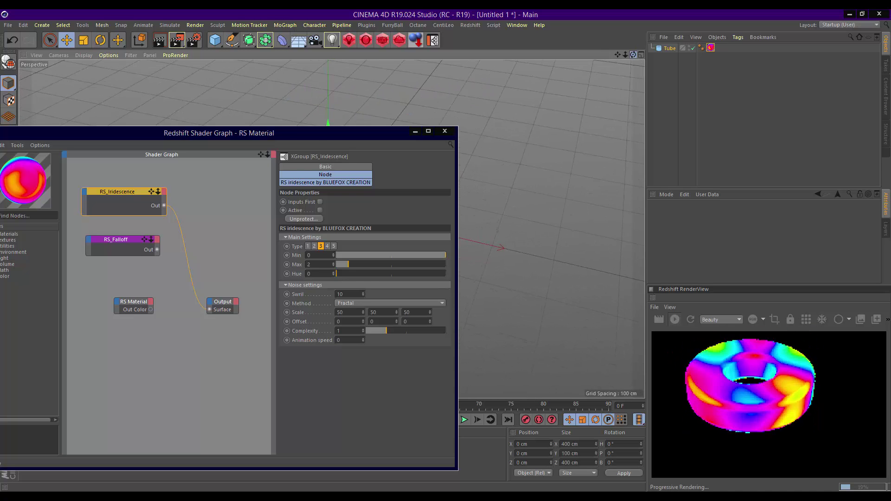
left_click_drag(633, 54, 405, 68)
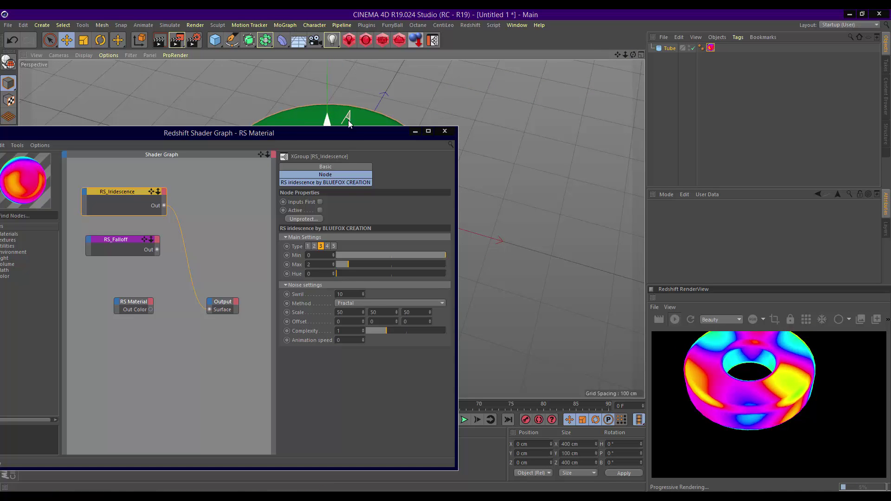
left_click_drag(352, 132, 372, 75)
left_click(328, 189)
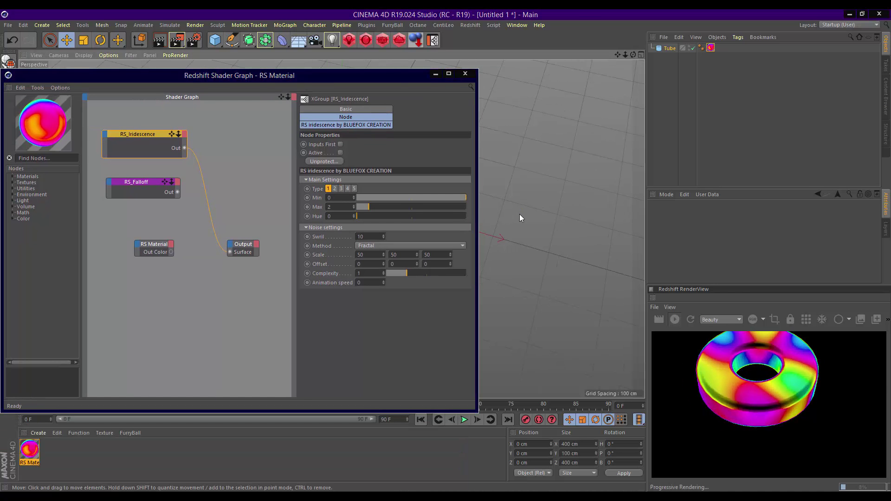
left_click(335, 188)
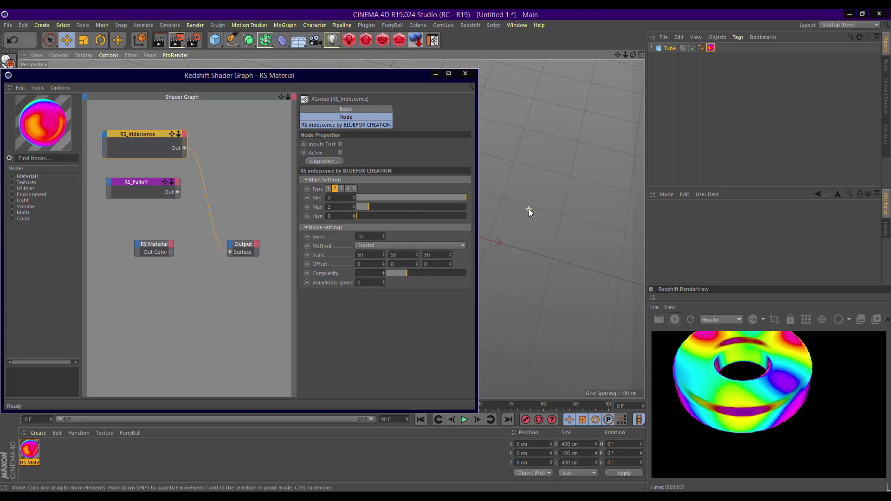
Settle on iridescence Type 3 after trying 4 and 5, and reset Hue to 0 after testing 72 and 155
left_click(348, 188)
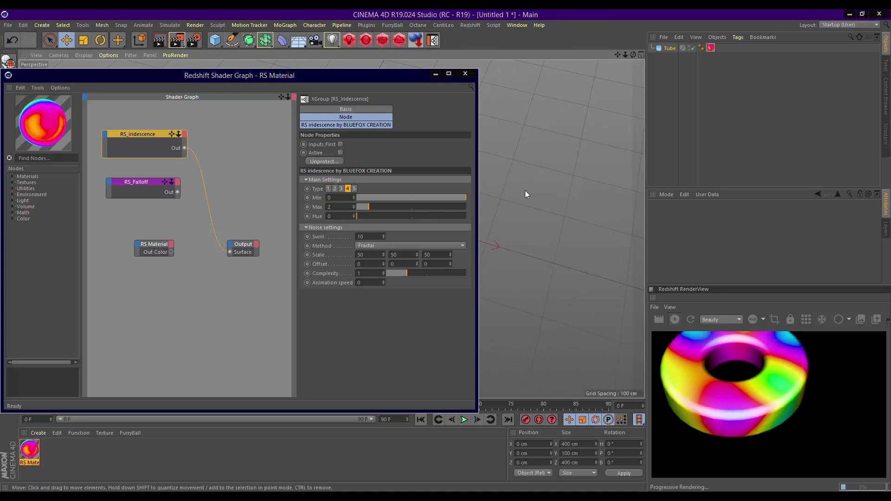
left_click(354, 189)
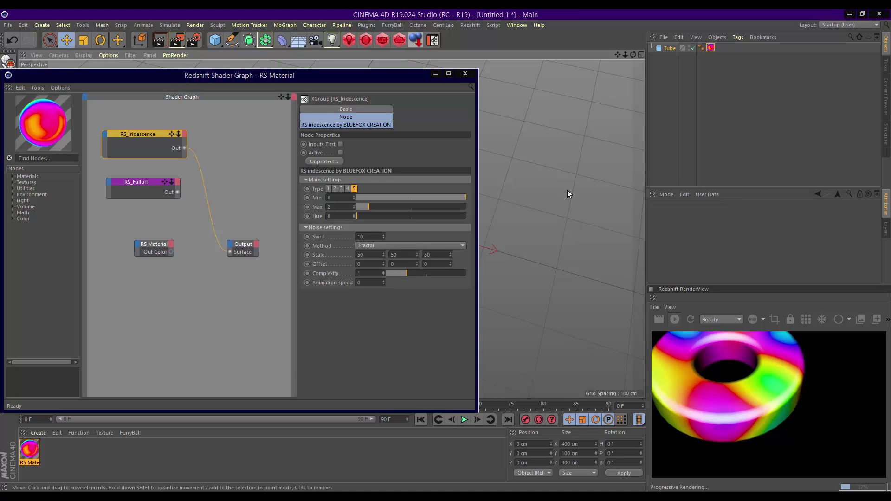
left_click(341, 189)
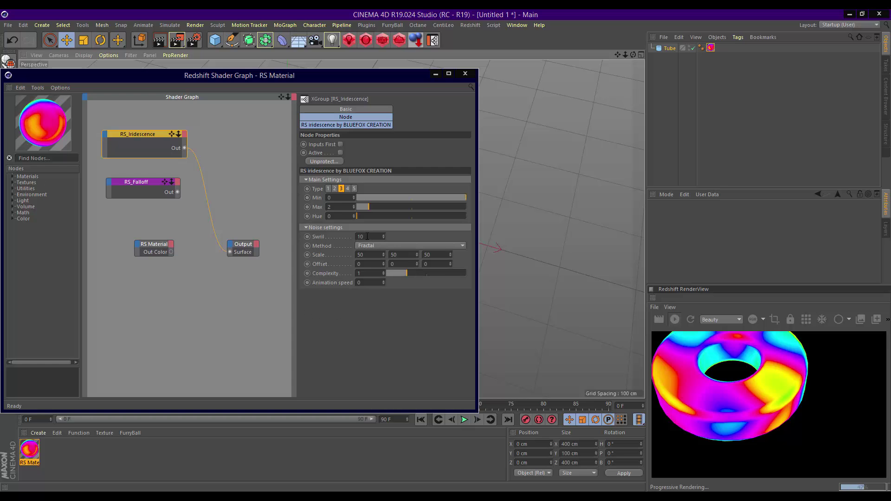
left_click_drag(368, 216, 379, 216)
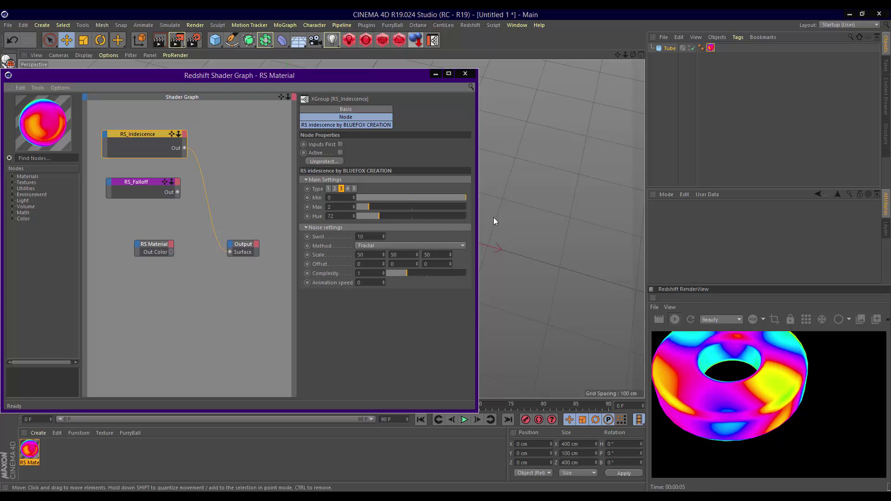
left_click(403, 216)
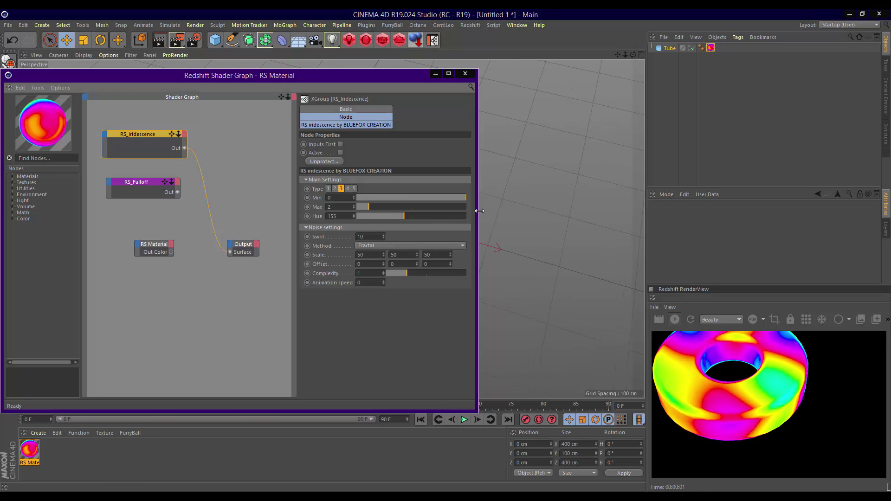
left_click_drag(377, 216, 332, 225)
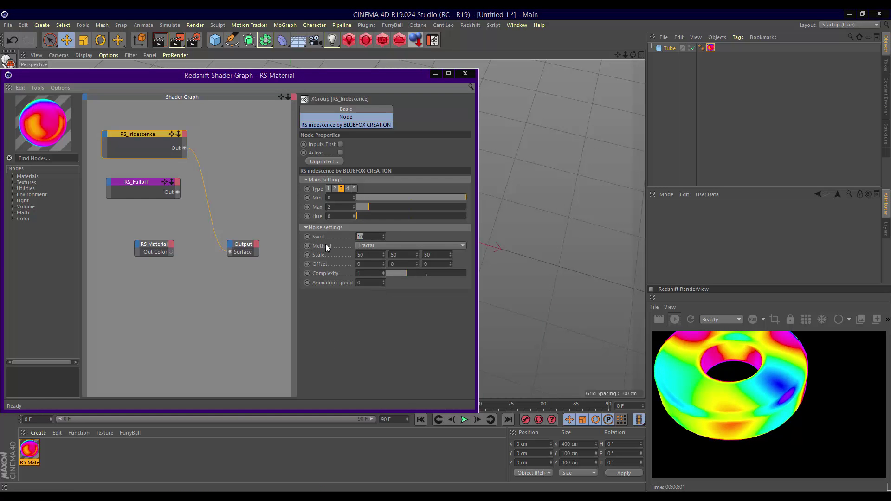
type("50")
Test iridescence Swirl 200 with Complexity 2 and then 3
left_click(530, 229)
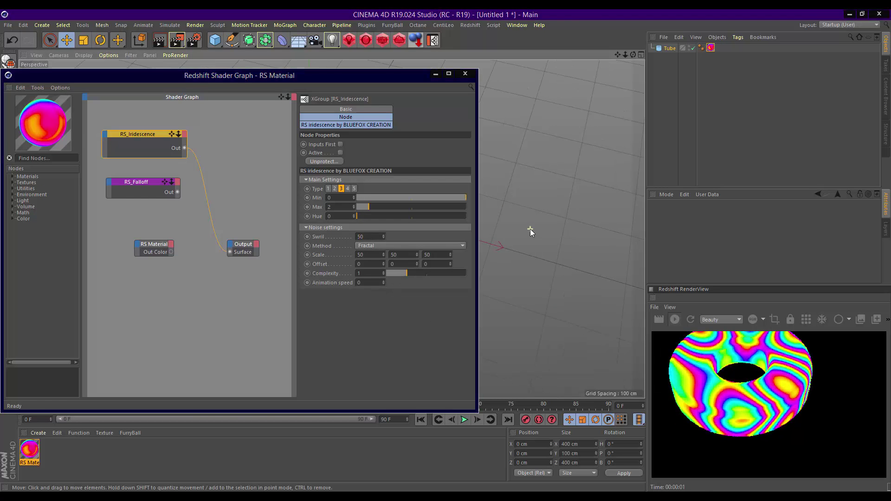
left_click(368, 237)
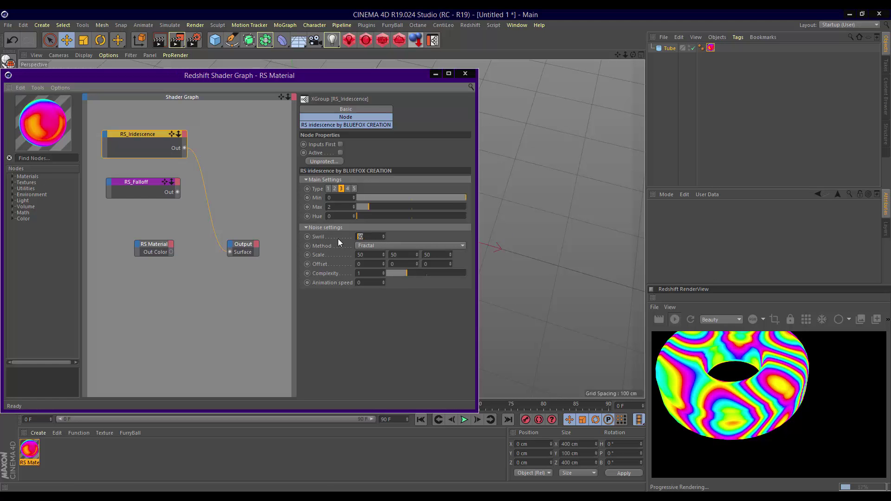
type("200")
left_click(509, 232)
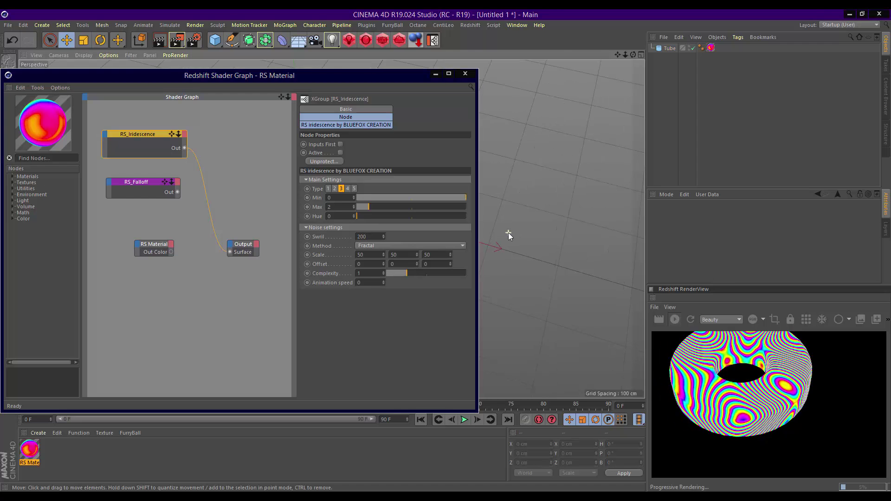
left_click(339, 240)
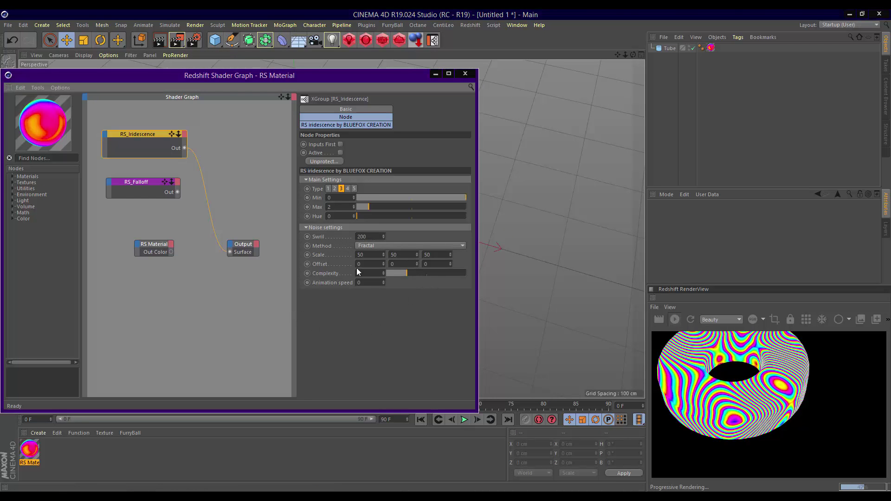
left_click(427, 274)
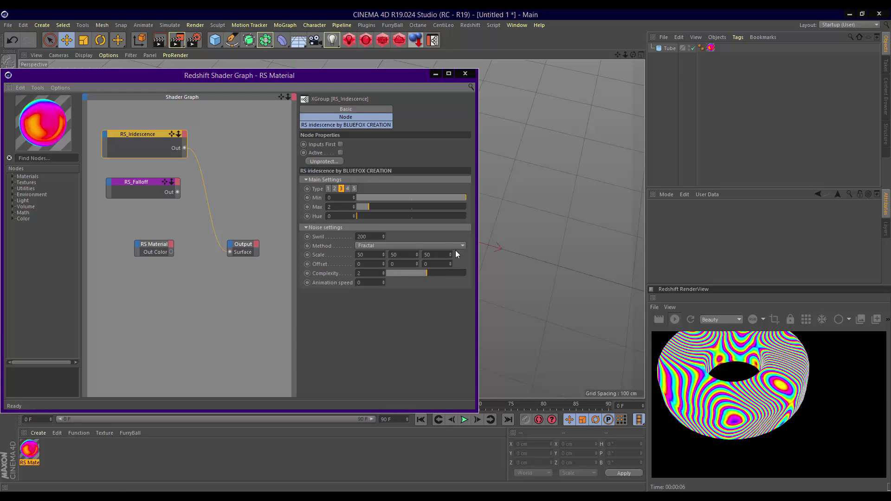
left_click(495, 246)
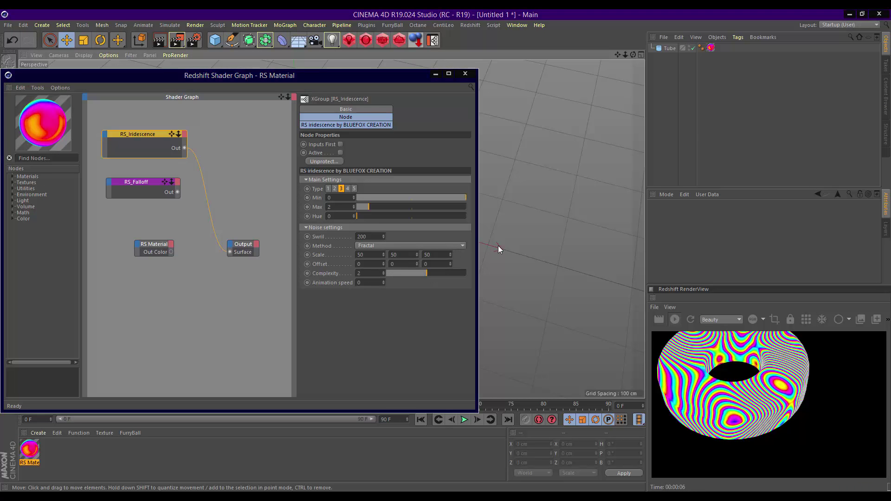
left_click(446, 274)
left_click_drag(557, 249, 526, 256, "alt")
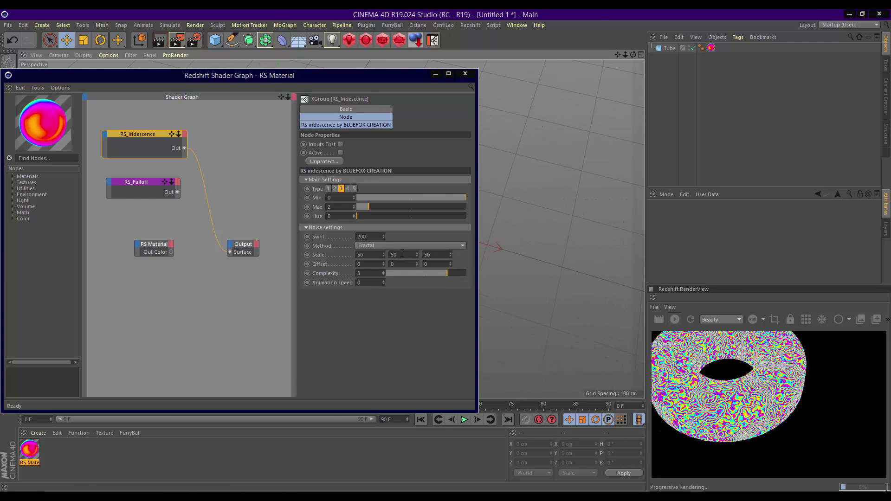
Return Swirl to 10 and Complexity to 1, and set the noise Method to Turbulance
left_click(372, 236)
type("10")
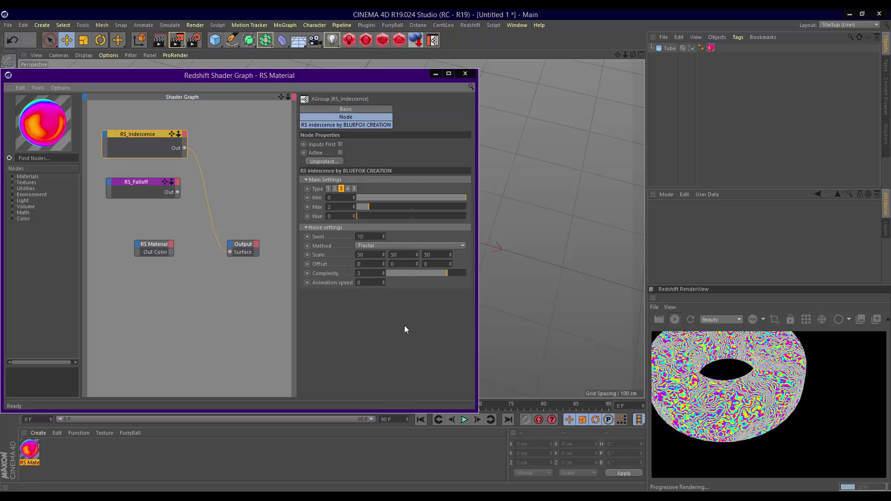
left_click(540, 268)
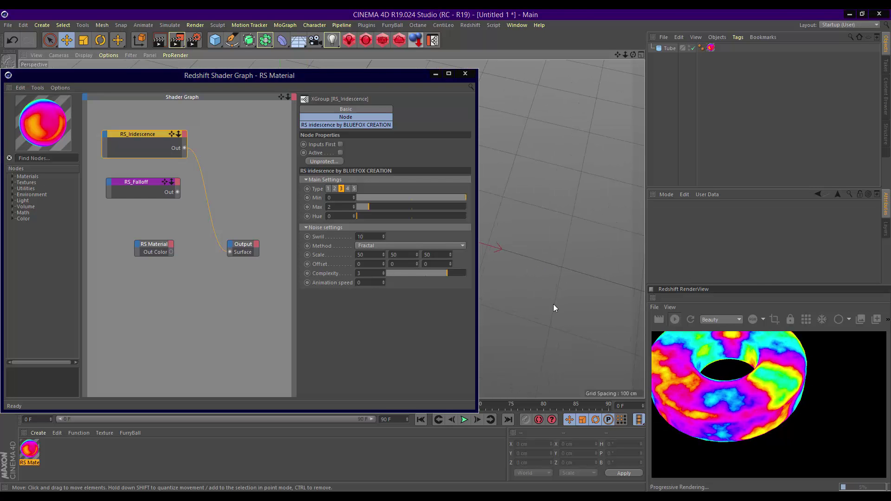
left_click(404, 273)
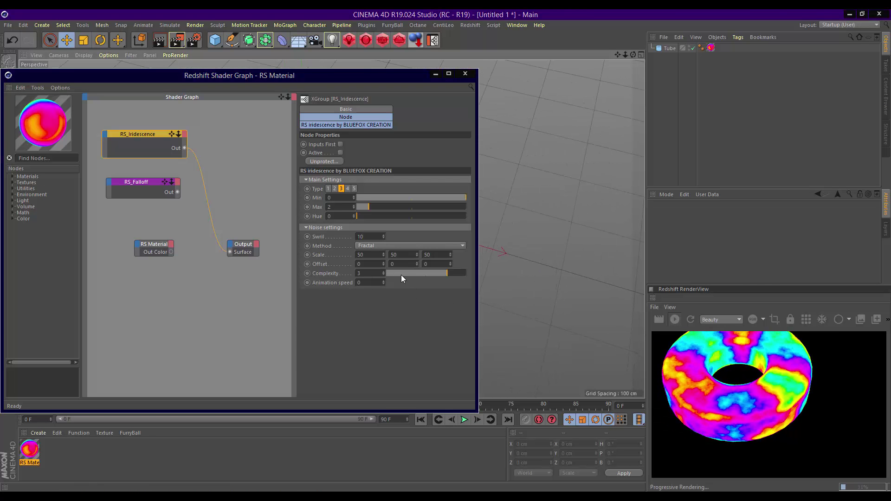
left_click(525, 260)
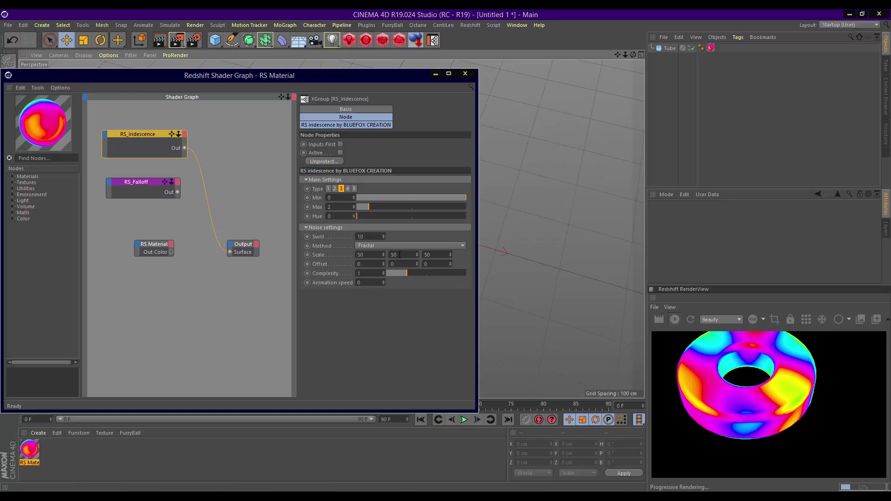
left_click(408, 247)
left_click(399, 261)
left_click(550, 250)
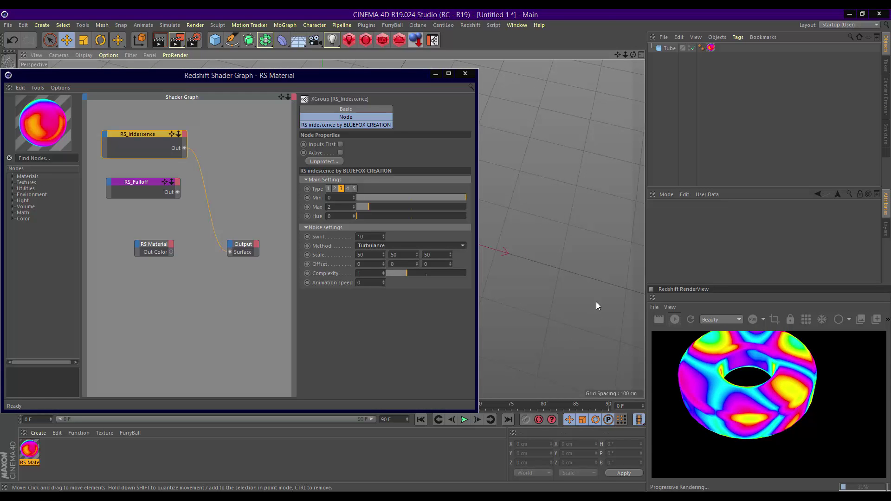
left_click_drag(633, 54, 644, 66)
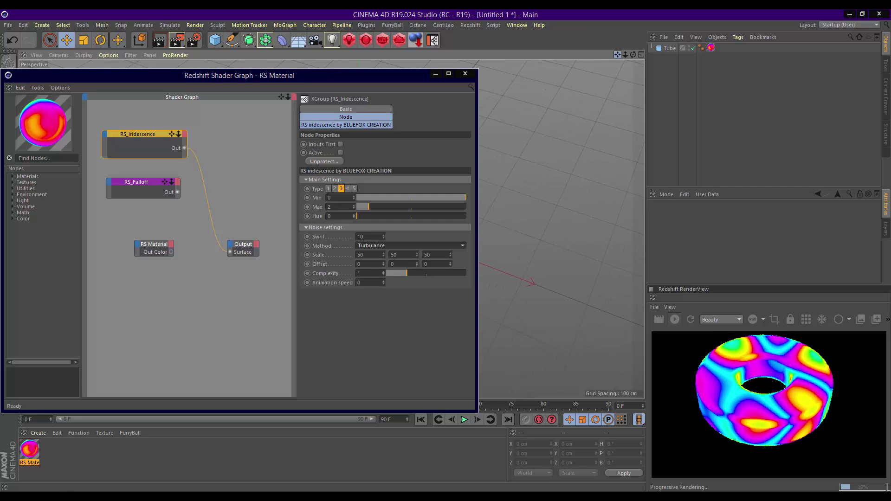
left_click_drag(269, 79, 307, 61)
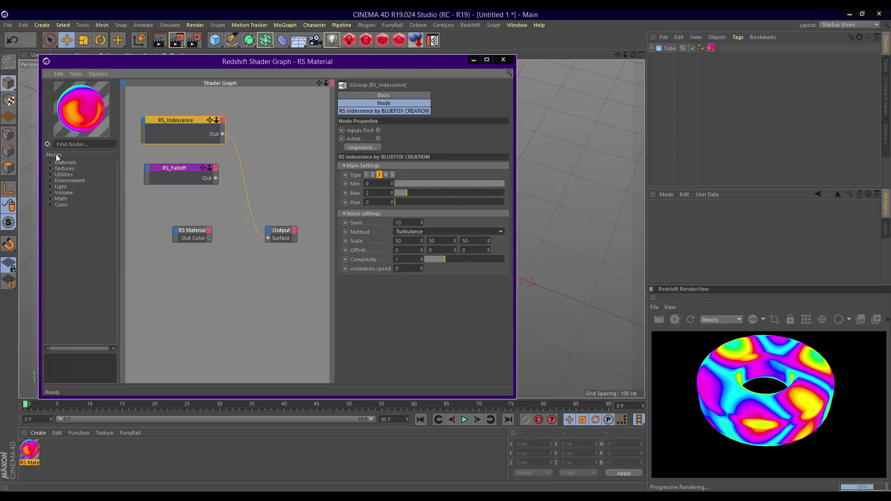
Find 'mat' in the node search, add a Material node, and wire it to the Output's Surface
left_click(73, 144)
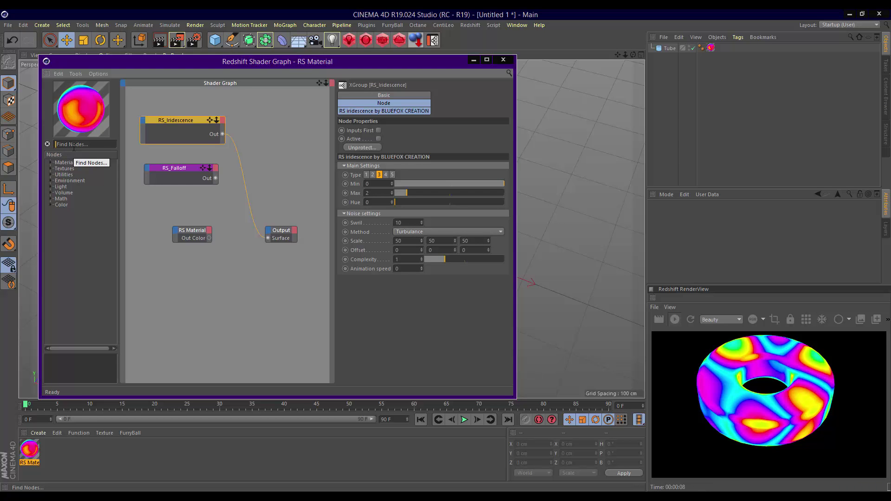
type("mat")
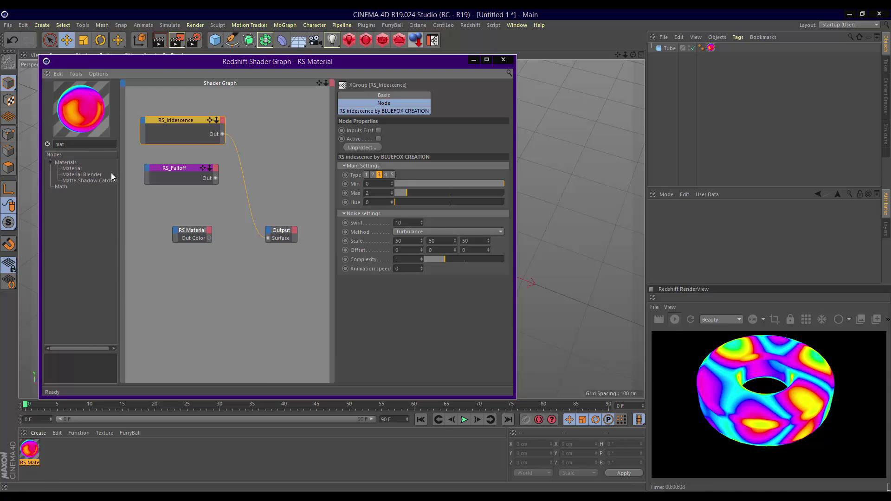
left_click_drag(70, 170, 206, 277)
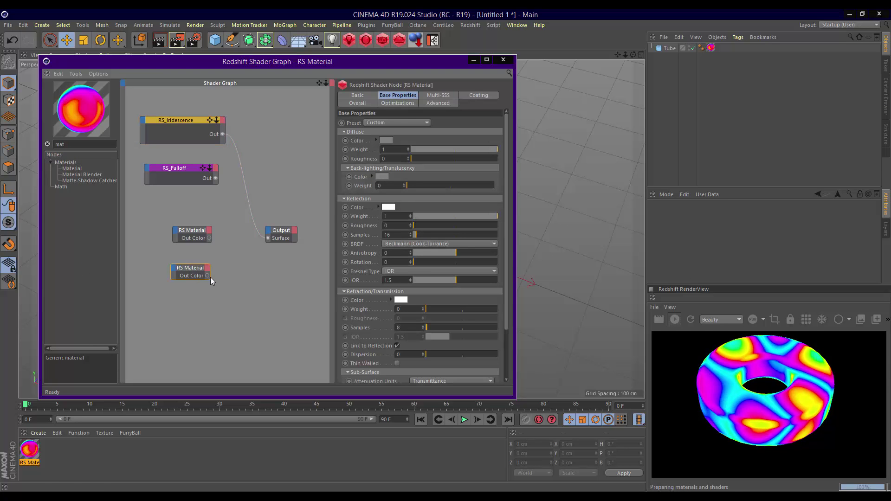
left_click_drag(265, 239, 269, 239)
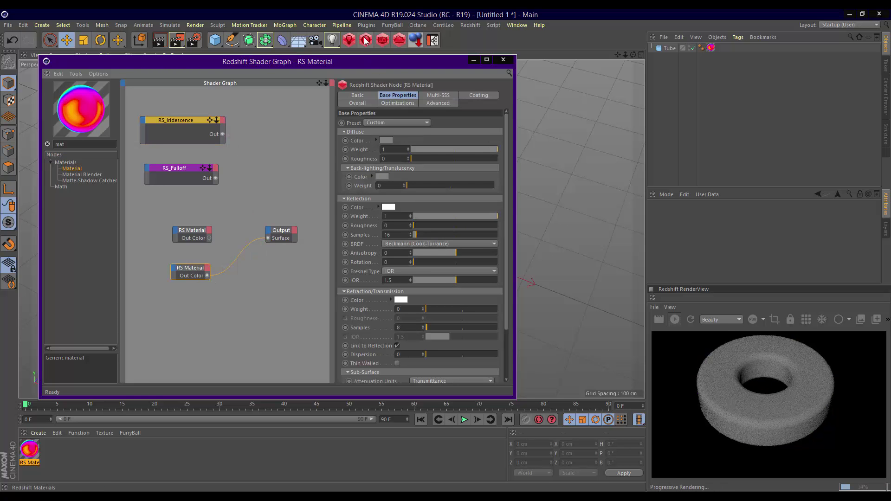
Add an RS Dome Light that uses AcrossFromTheMart.hdr as its environment image
left_click(350, 43)
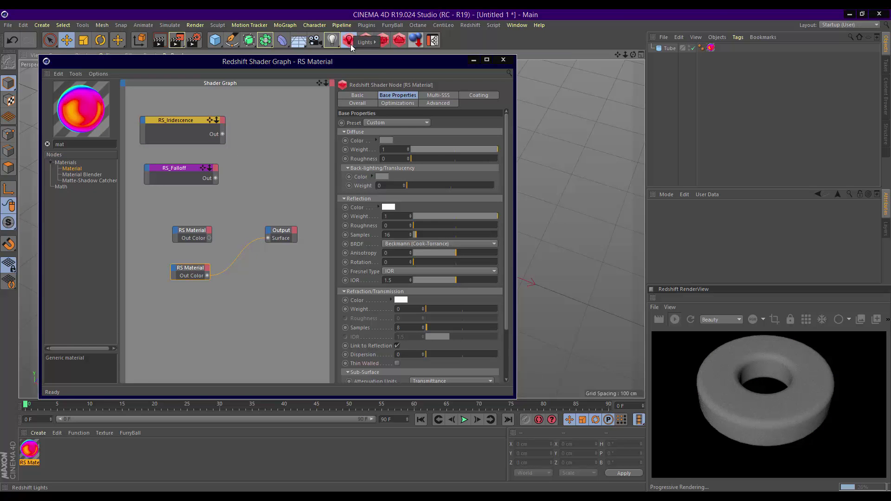
left_click(408, 79)
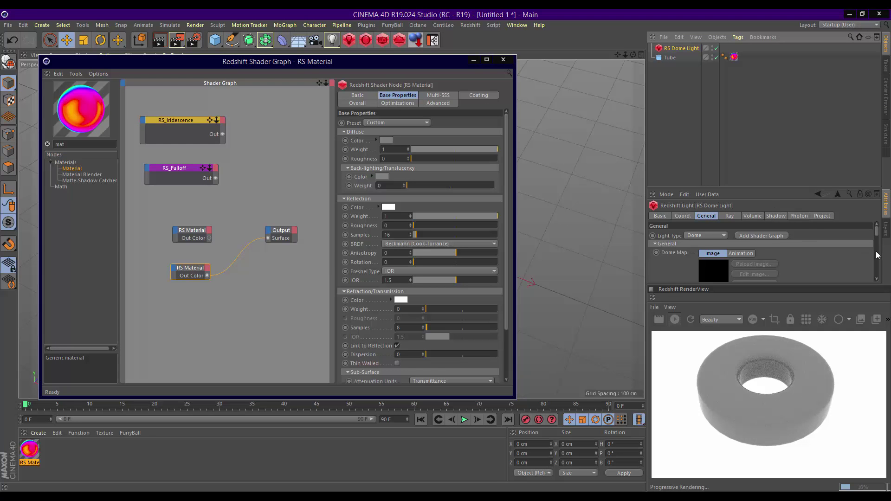
left_click_drag(877, 232, 877, 239)
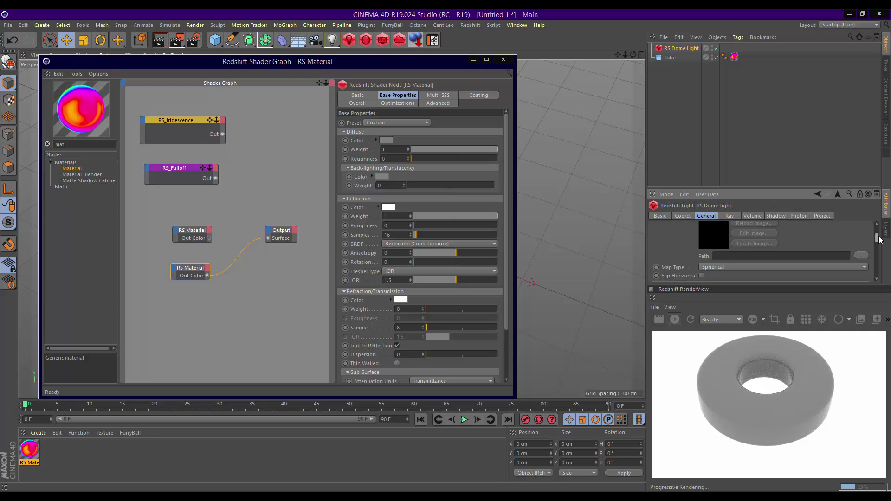
left_click(859, 256)
left_click(343, 141)
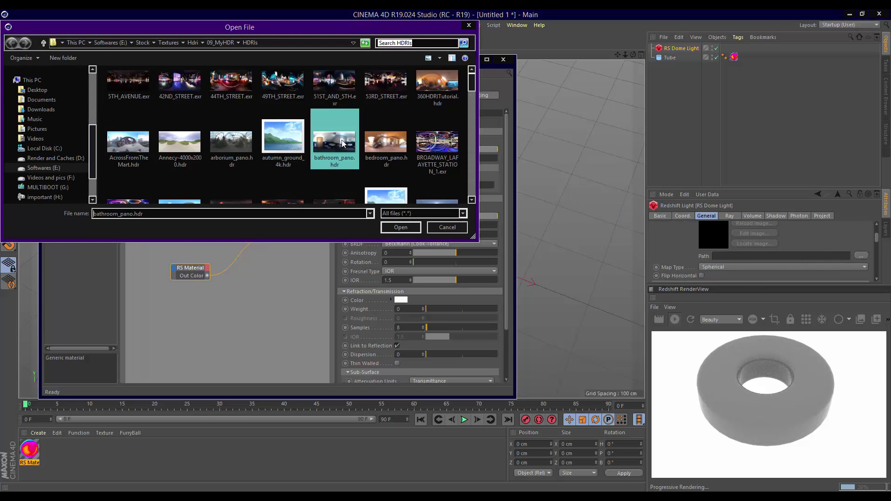
left_click(128, 149)
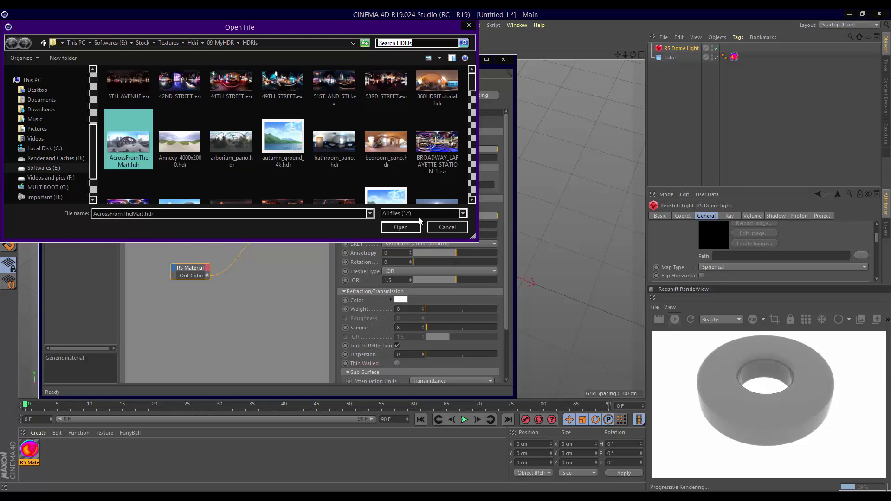
left_click(411, 228)
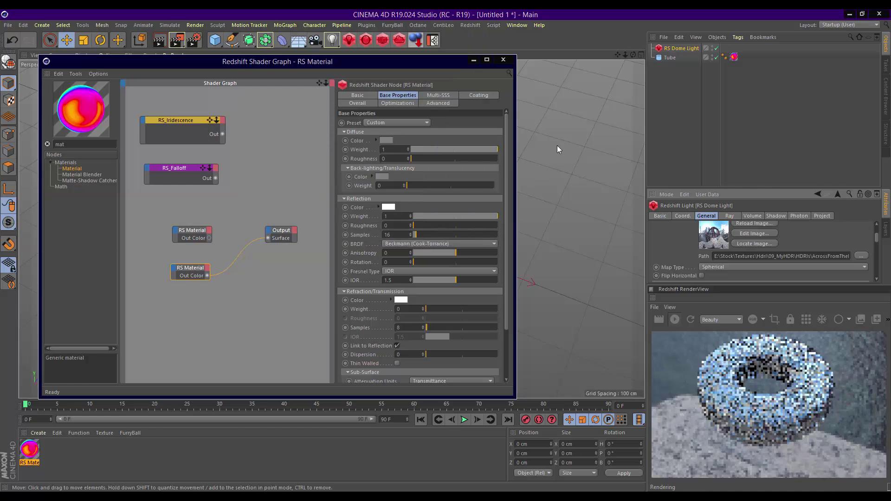
Route the lower RS Material to Output Surface with Refraction Weight 1 and Thin Walled, wiring RS_Iridescence toward it
left_click_drag(617, 55, 624, 78)
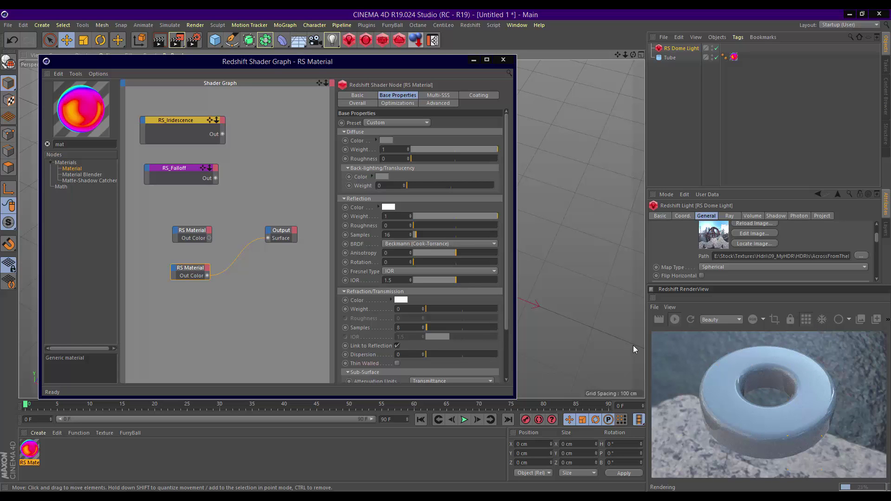
left_click_drag(208, 274, 208, 276)
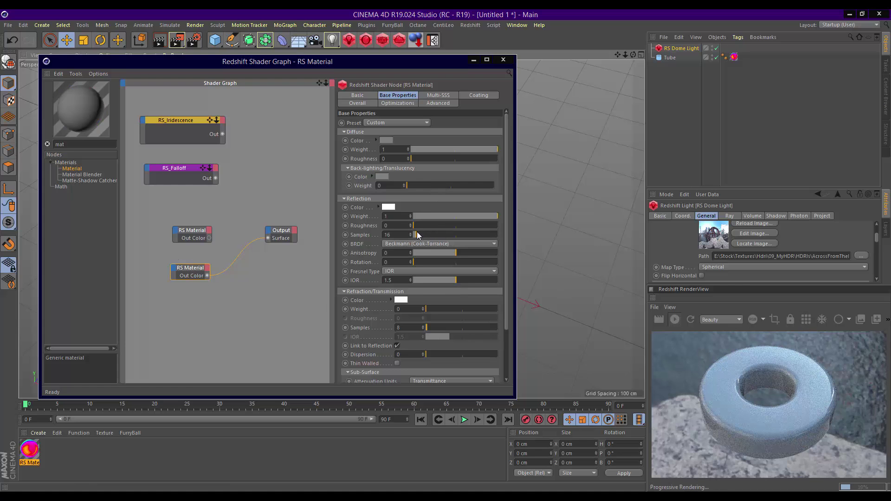
mouse_move(435, 309)
left_mouse_down()
mouse_move(545, 310)
mouse_move(506, 351)
left_mouse_up()
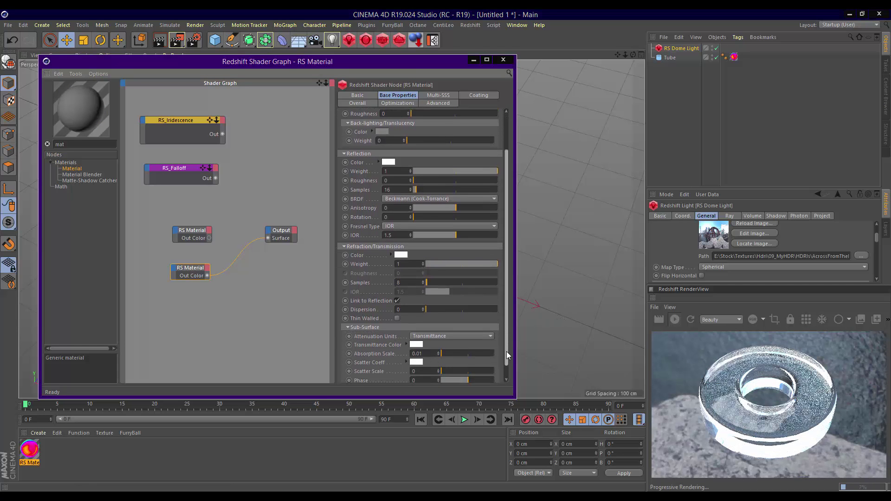
left_click(397, 312)
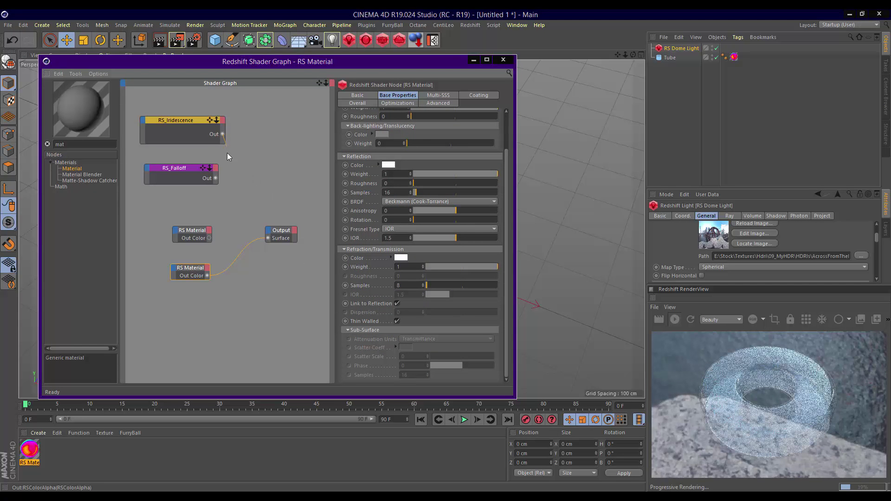
left_click_drag(222, 135, 174, 272)
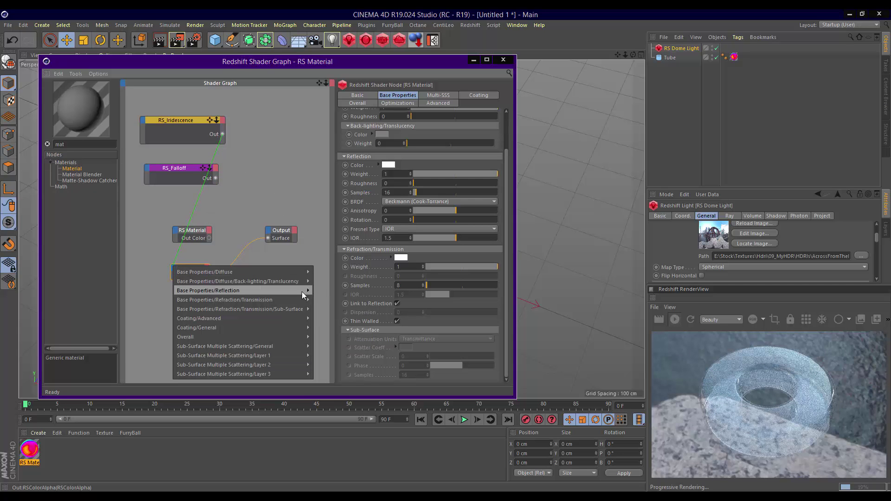
Connect RS_Iridescence into the lower RS Material's Reflection Color and set its Swirl to 100
left_click(327, 292)
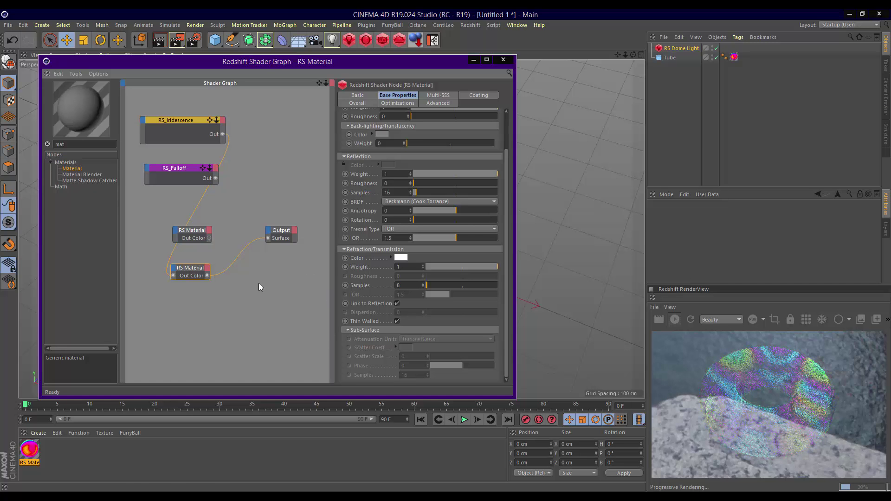
left_click_drag(166, 273, 176, 128)
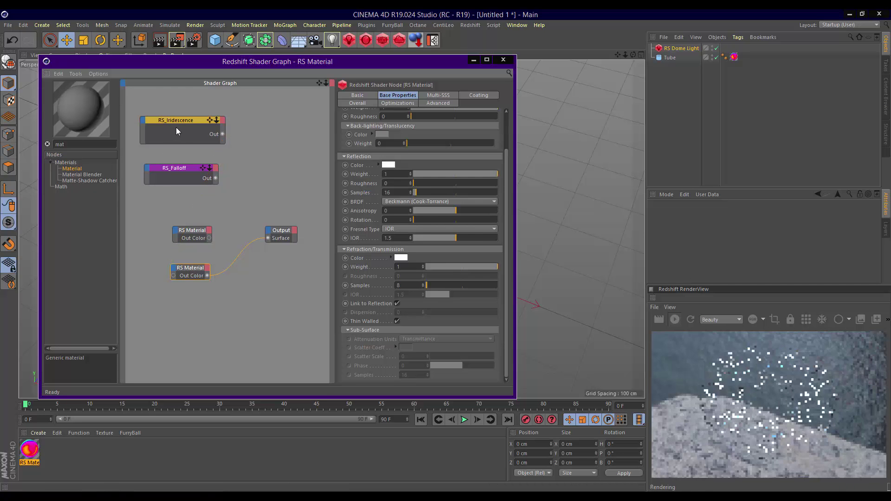
left_click(177, 127)
double_click(399, 222)
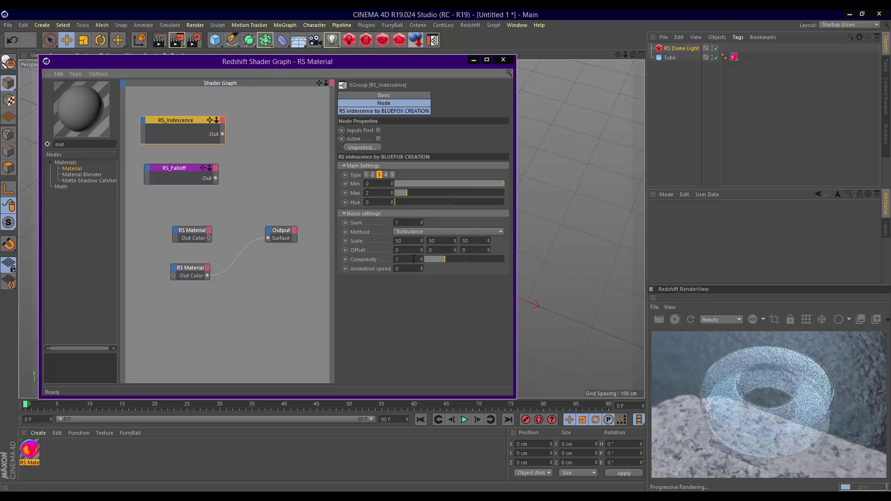
type("100")
key("Return")
left_click(291, 255)
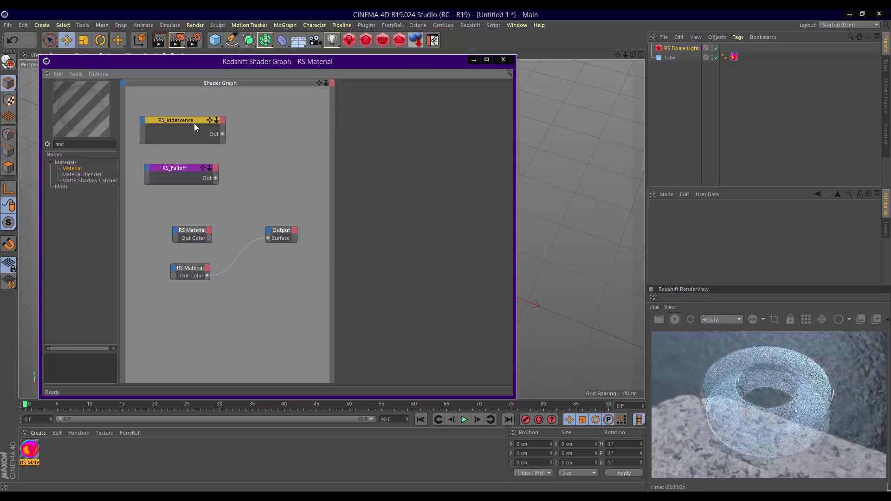
left_click_drag(223, 134, 173, 276)
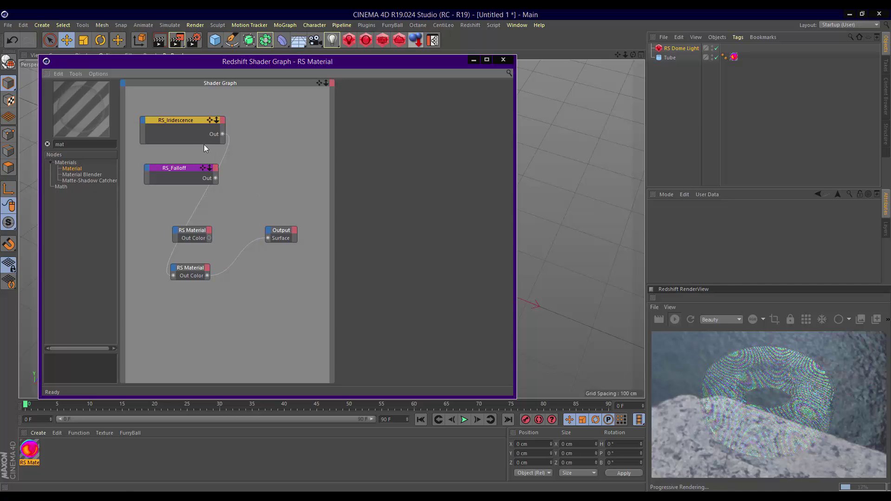
left_click(192, 124)
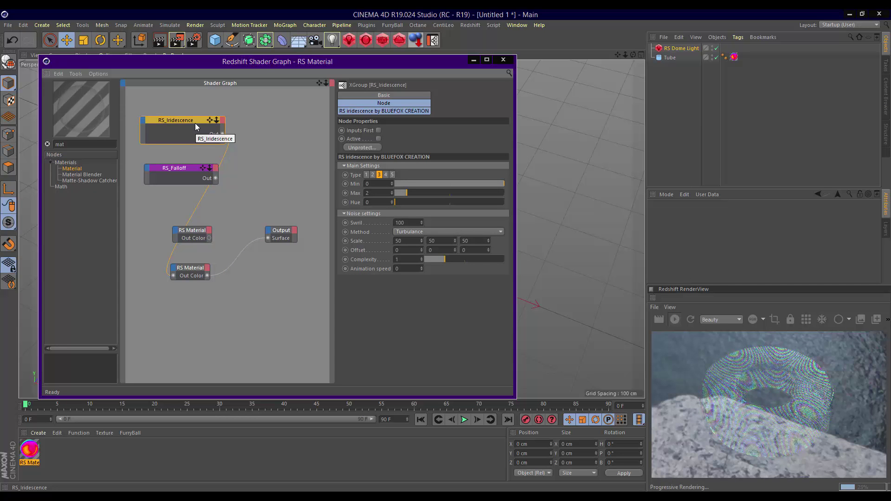
Duplicate RS_Iridescence and wire the copy into the RS Material's Coat Transmittance
mouse_move(195, 124)
left_mouse_down("ctrl")
mouse_move(233, 96)
mouse_move(230, 324)
left_mouse_up("ctrl")
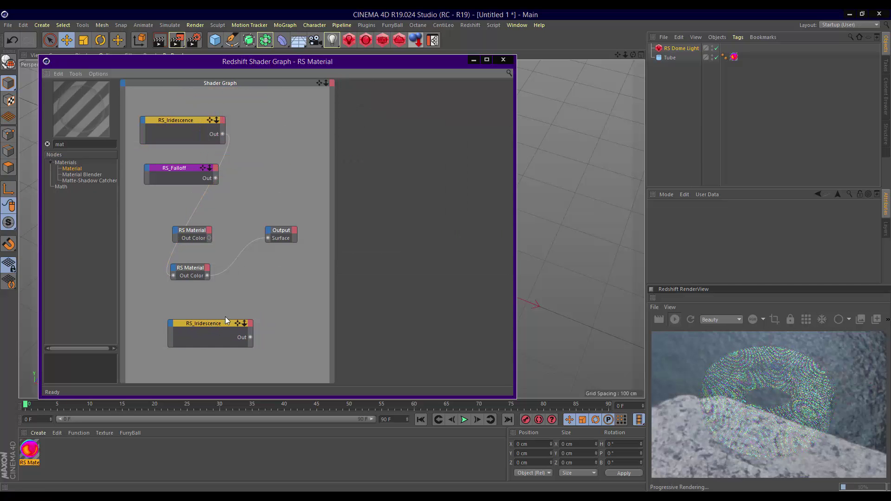
left_click(226, 322)
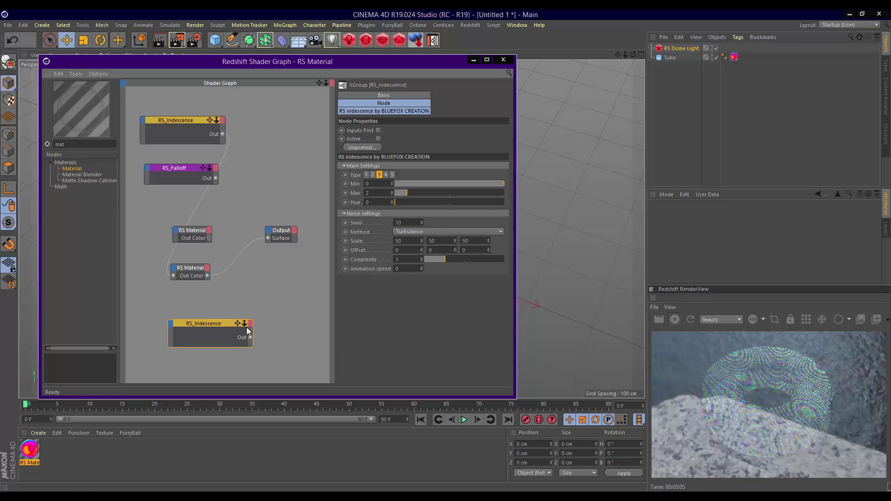
left_click_drag(177, 271, 175, 268)
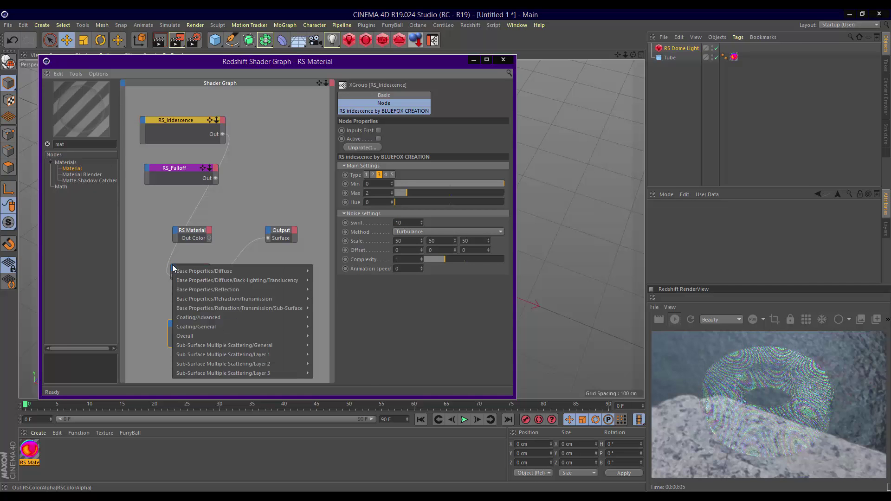
mouse_move(199, 317)
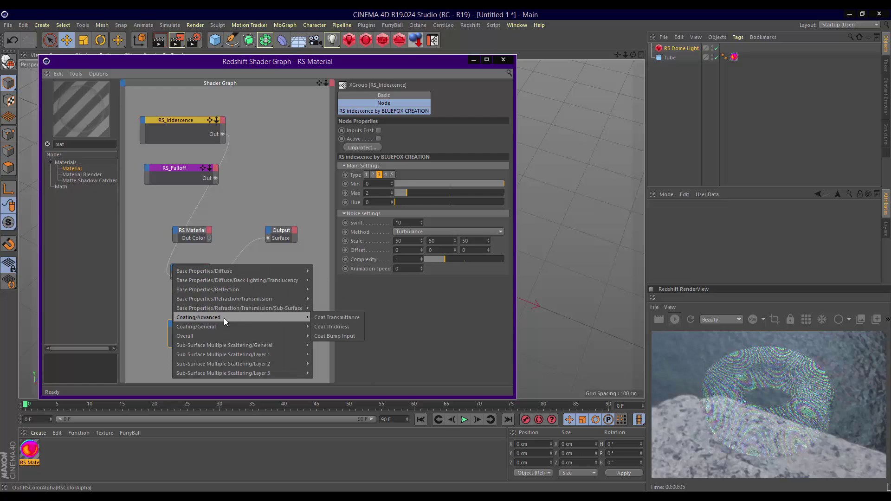
left_click(316, 318)
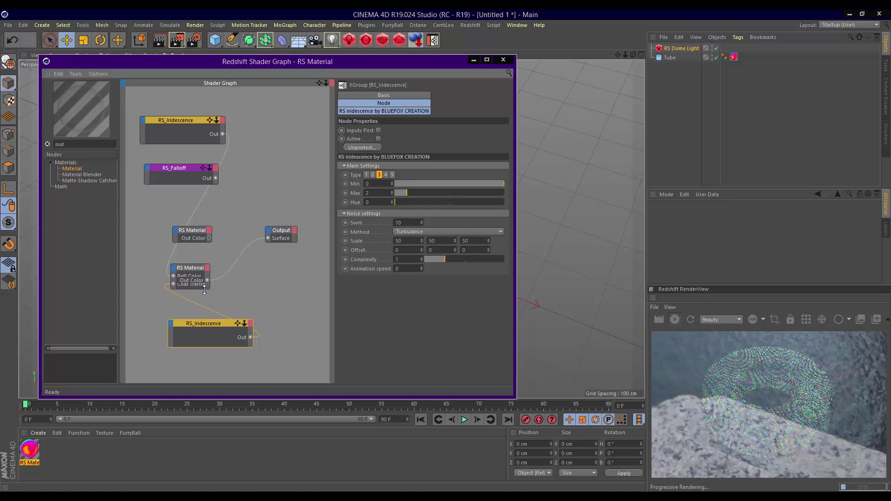
left_click(204, 306)
left_click(200, 275)
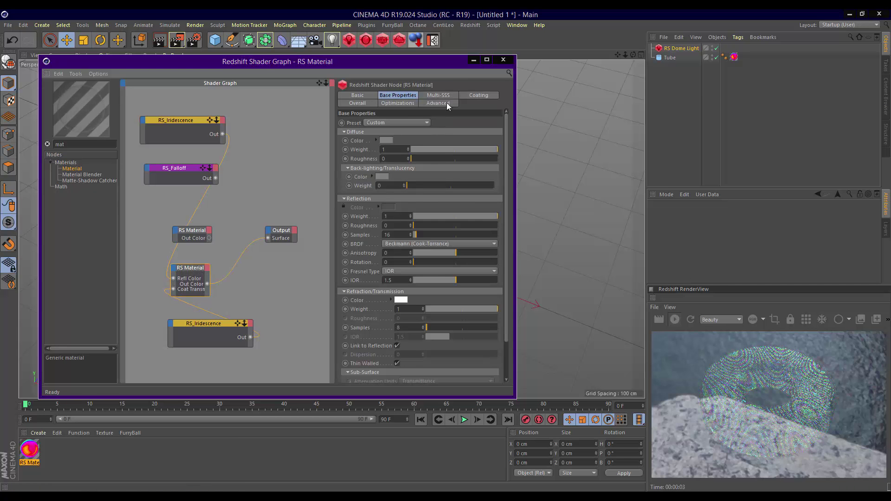
Set the RS Material's coating Weight to 1 and Thickness to 0.2
left_click(479, 96)
left_click_drag(540, 138, 541, 138)
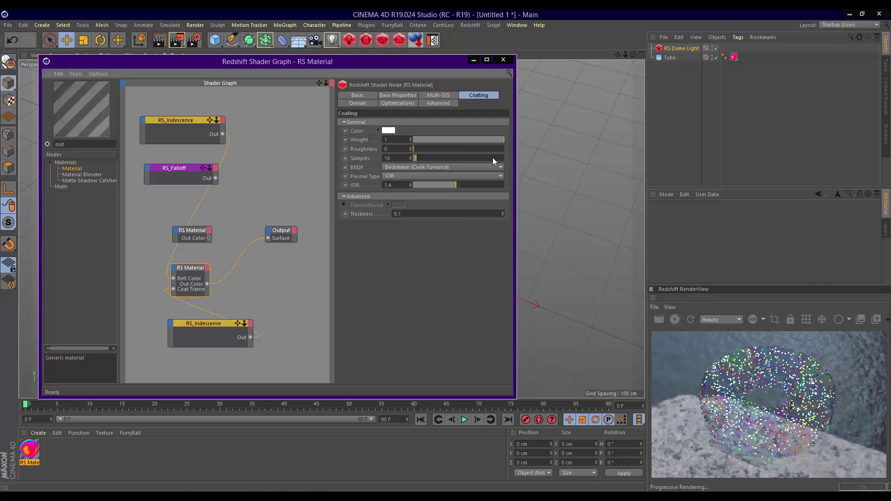
left_click(410, 214)
key("BackSpace")
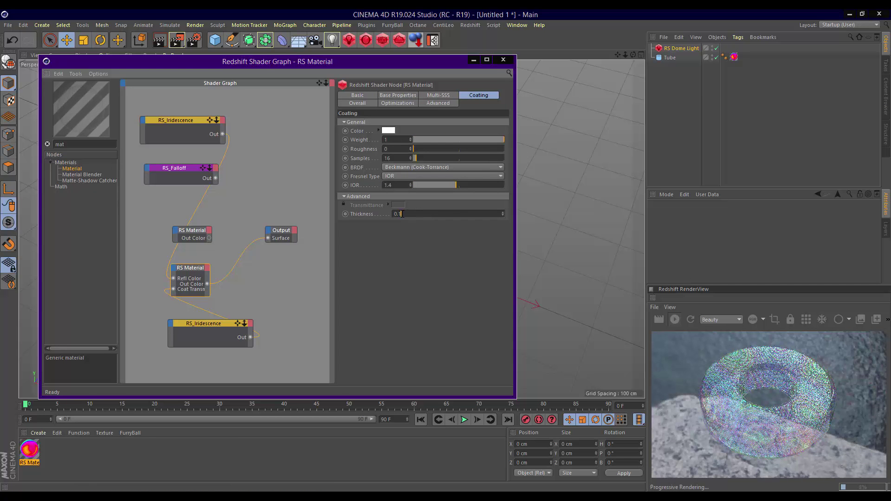
key("BackSpace")
type("2")
key("Return")
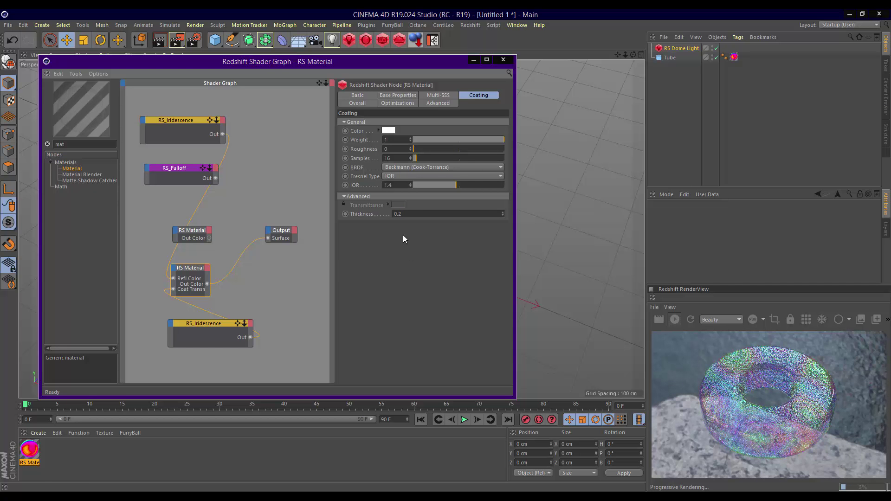
Add an RS Color Correct node and wire it into the material's reflection colour
key("BackSpace")
key("BackSpace")
key("BackSpace")
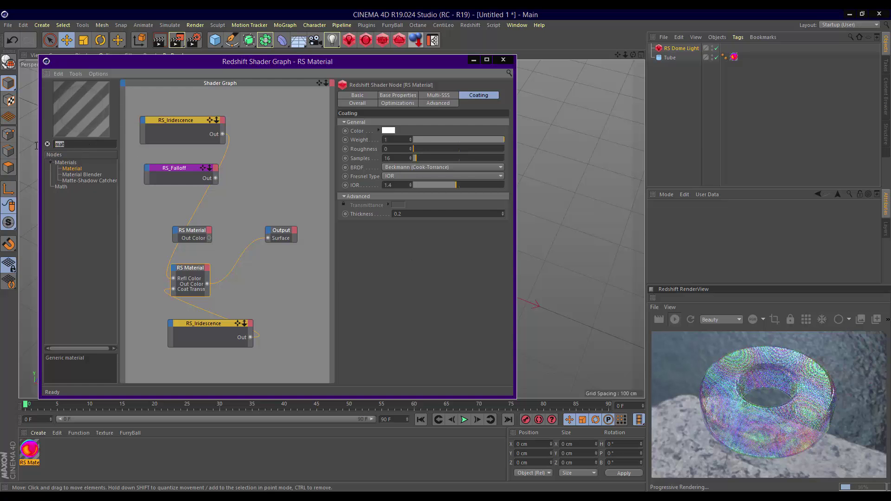
type("colo")
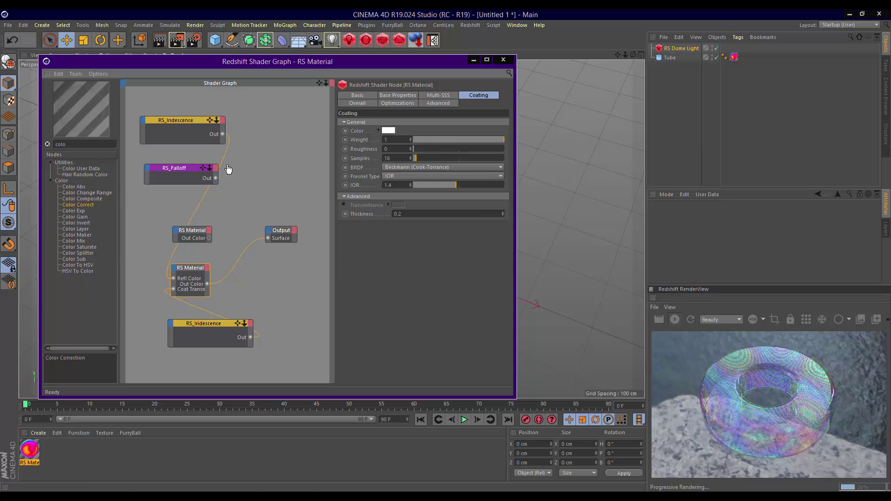
mouse_move(77, 204)
left_mouse_down()
mouse_move(257, 141)
mouse_move(235, 148)
left_mouse_up()
left_click_drag(300, 164, 174, 279)
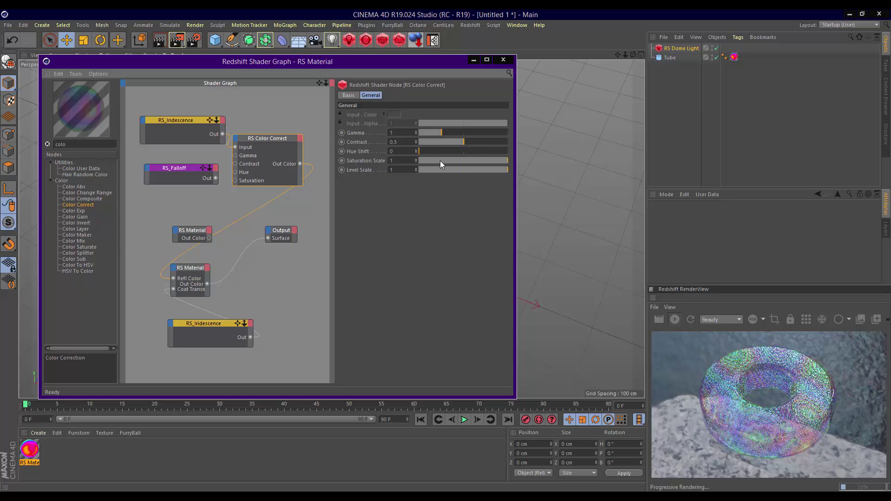
Set the Color Correct Saturation Scale to 0.611, refresh the render, and duplicate the node
left_click_drag(440, 160, 474, 160)
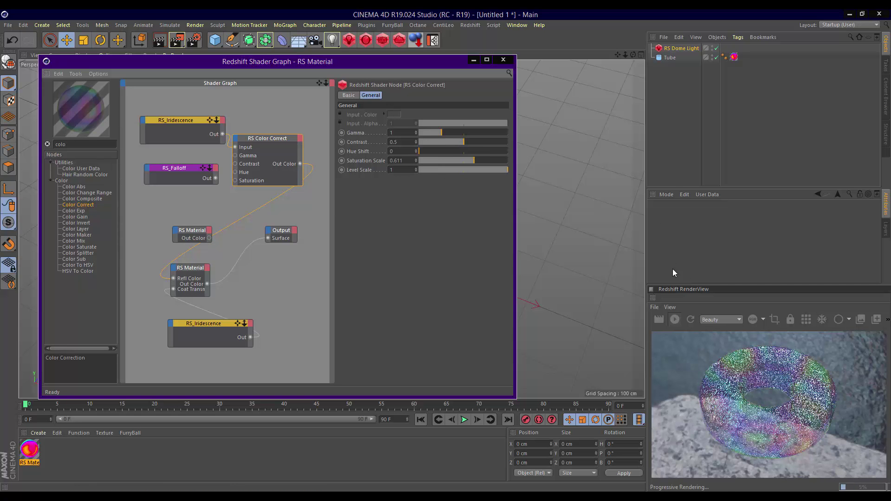
left_click(691, 320)
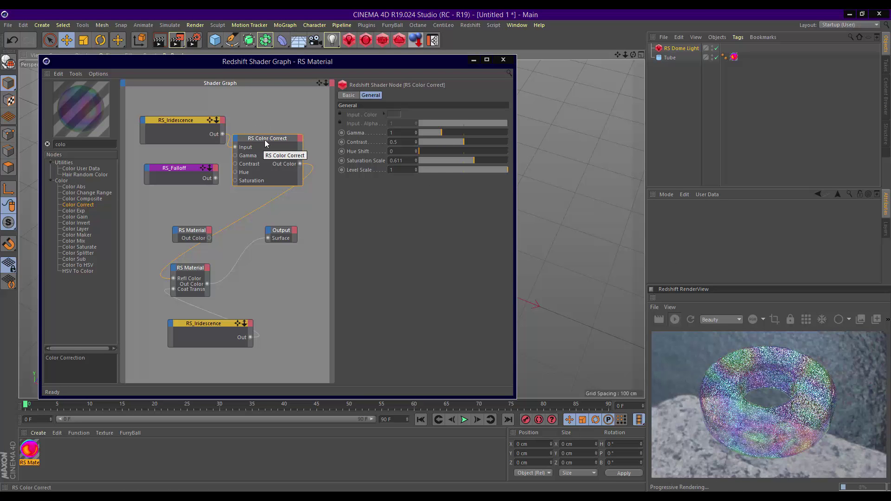
left_click_drag(268, 142, 281, 262, "ctrl")
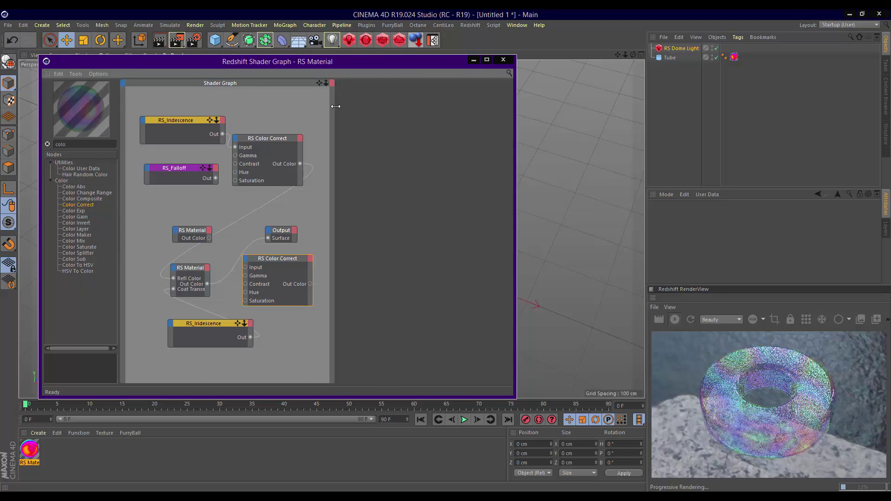
Route the lower RS_Iridescence through the second RS Color Correct into Coat Transmittance
left_click_drag(333, 104, 410, 104)
left_click_drag(386, 63, 377, 64)
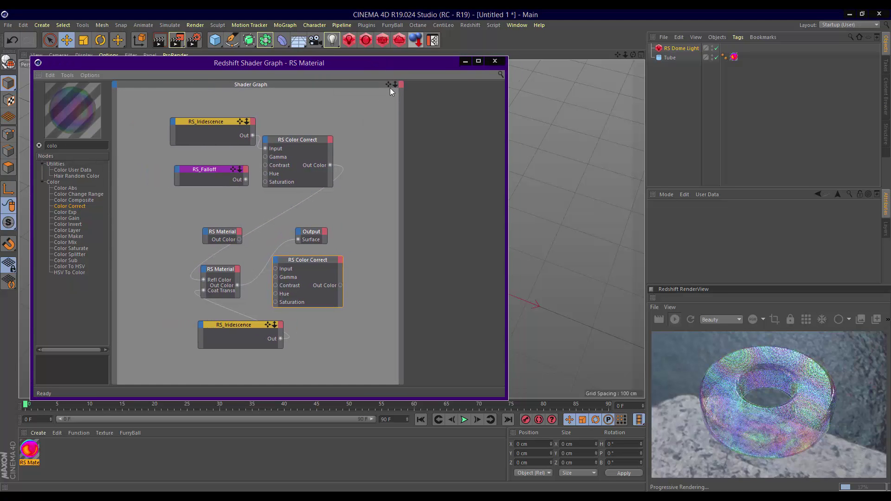
middle_click_drag(371, 207, 338, 184)
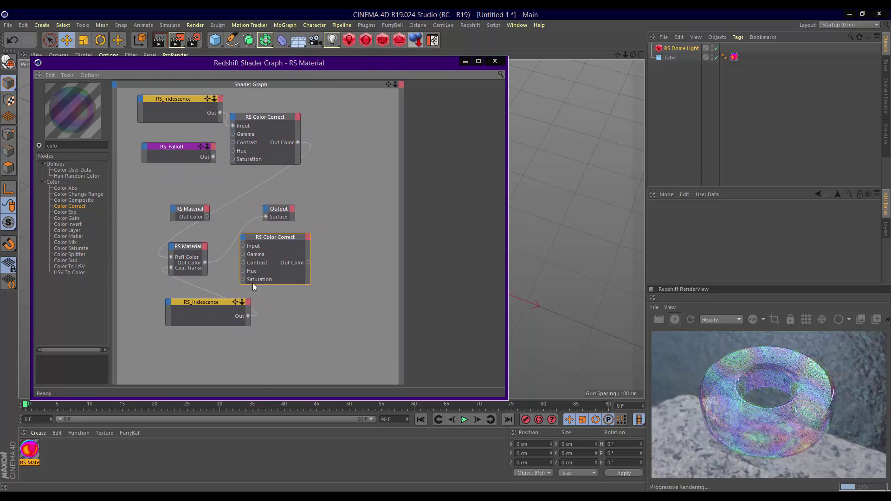
left_click_drag(213, 304, 189, 326)
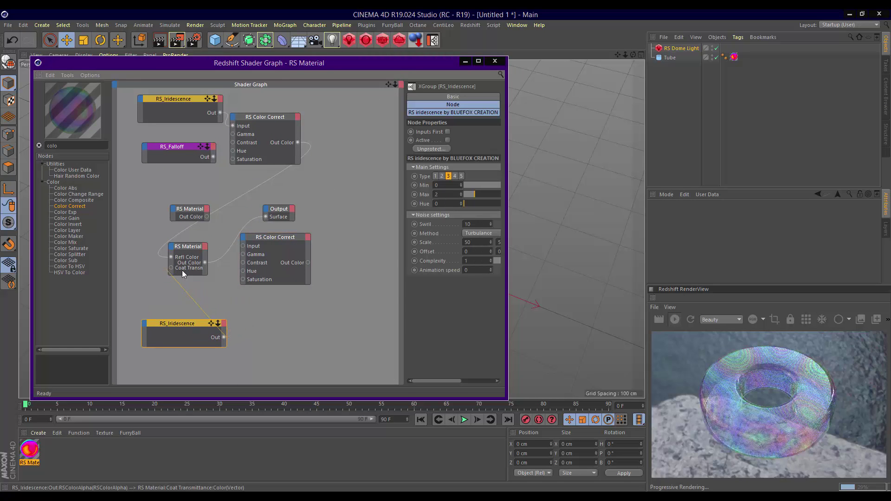
left_click_drag(182, 271, 243, 246)
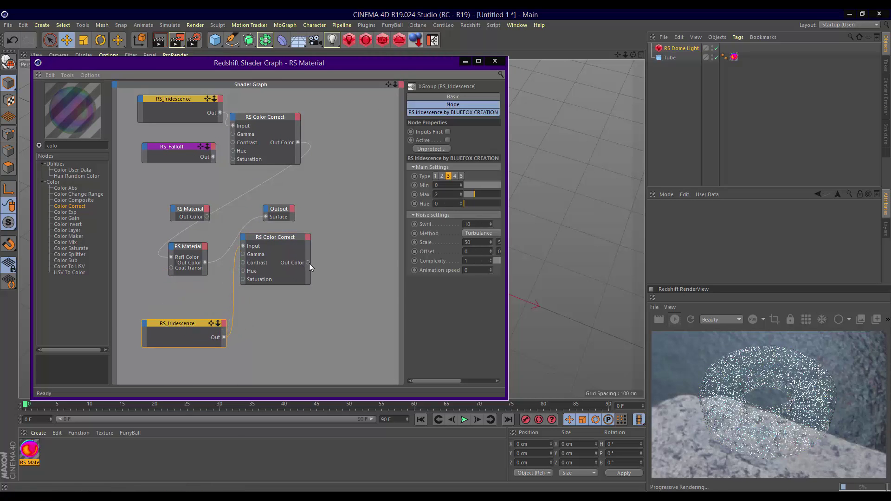
left_click_drag(308, 263, 170, 268)
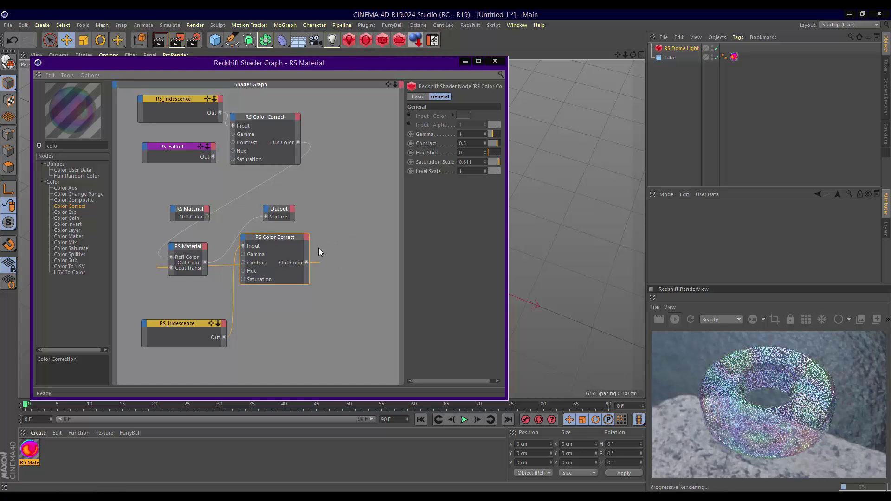
left_click_drag(277, 238, 291, 266)
Set the upper RS Color Correct's Saturation Scale to 0.344
left_click_drag(405, 231, 354, 238)
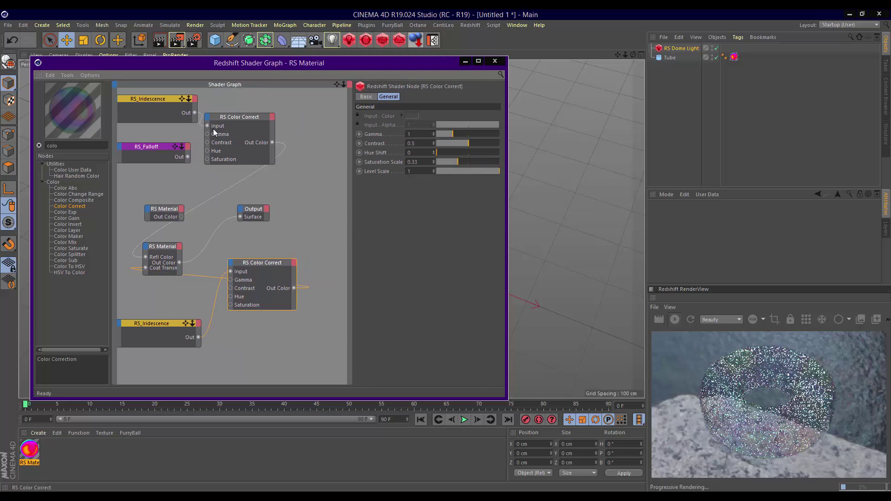
left_click(241, 125)
left_click(459, 162)
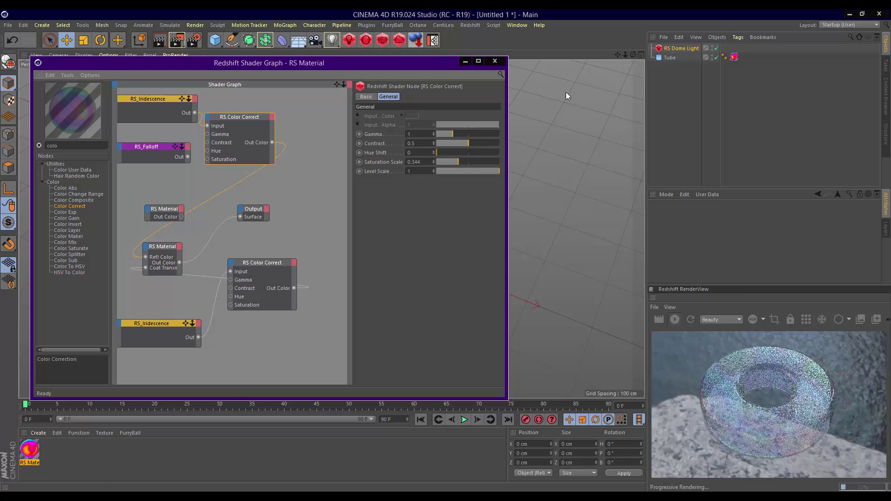
left_click(670, 58)
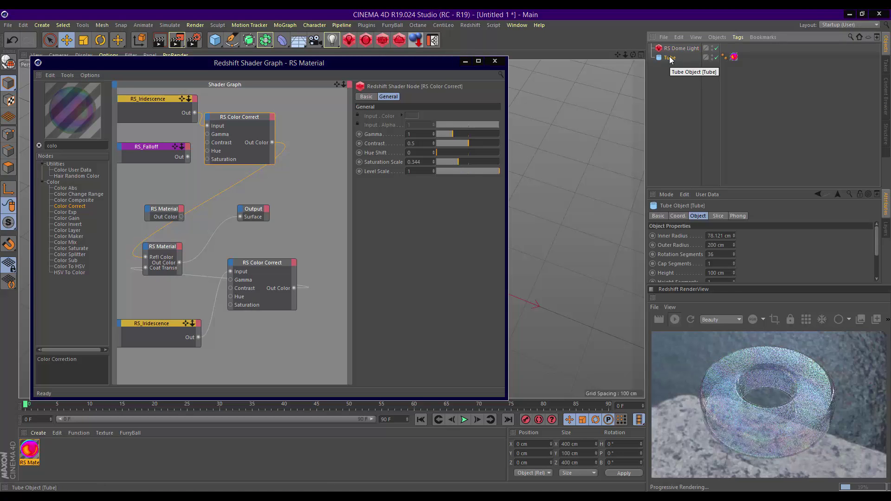
Delete the Tube and add a Sphere with 60 segments
key("Delete")
left_click_drag(362, 64, 326, 207)
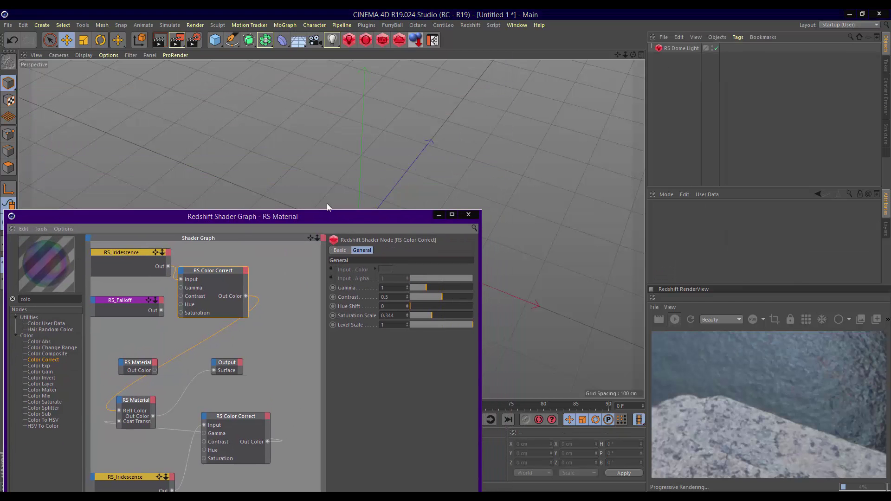
left_click_drag(216, 43, 402, 73)
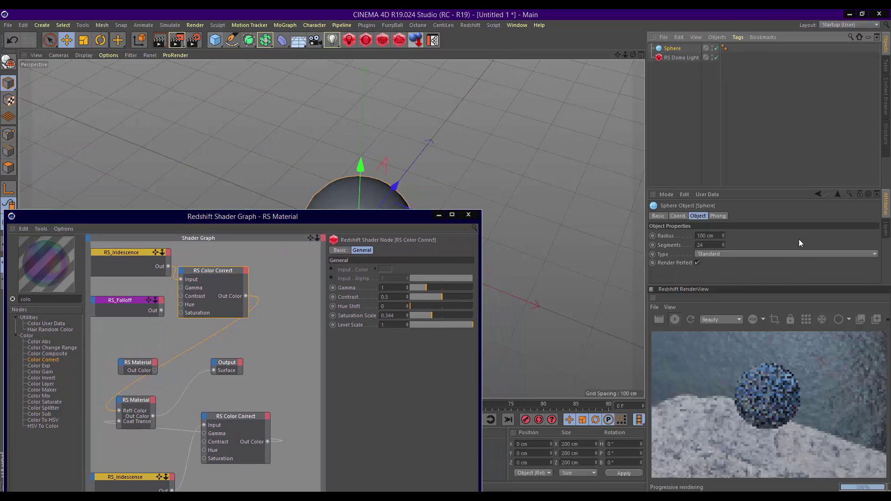
left_click(712, 245)
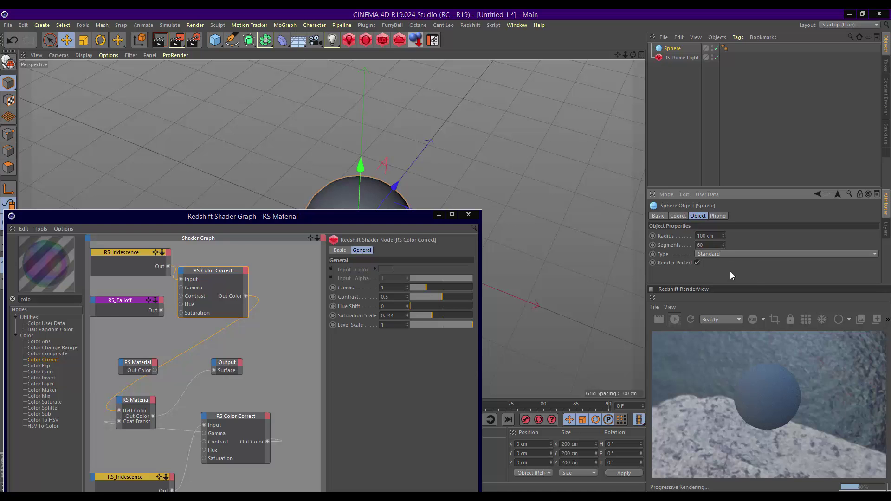
Apply the iridescent RS Material to the Sphere
left_click_drag(618, 55, 628, 38)
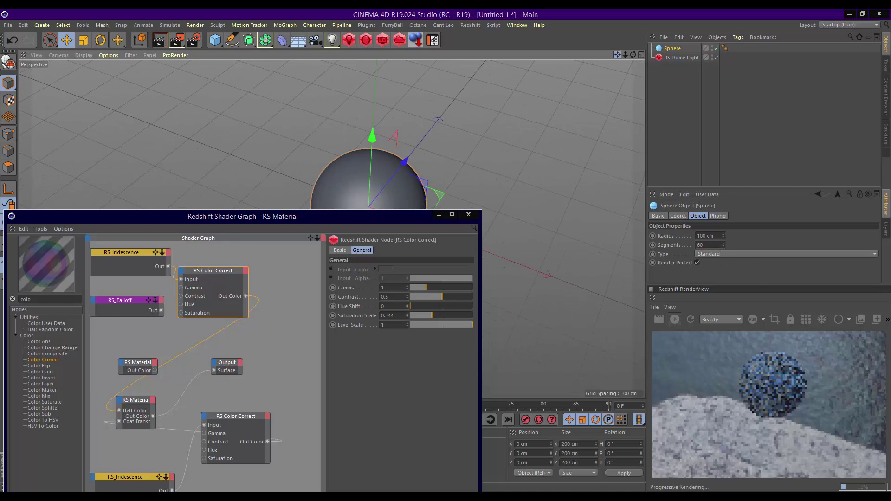
left_click_drag(345, 216, 345, 49)
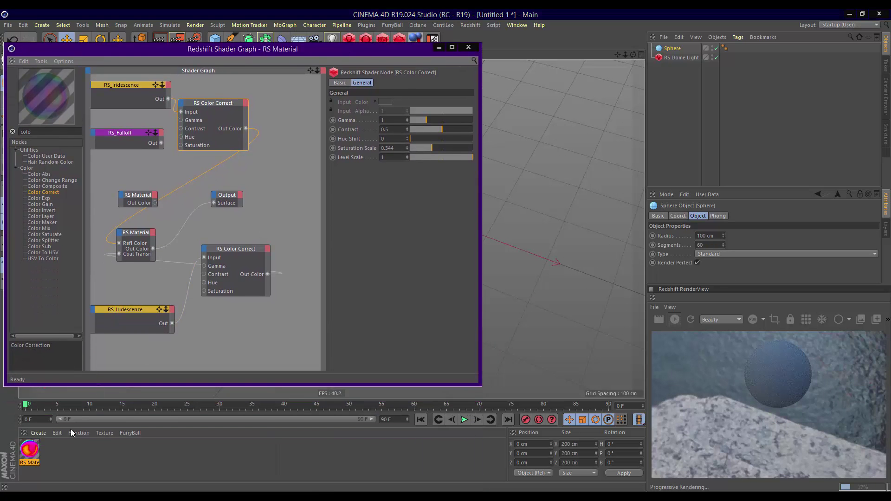
left_click_drag(29, 450, 677, 49)
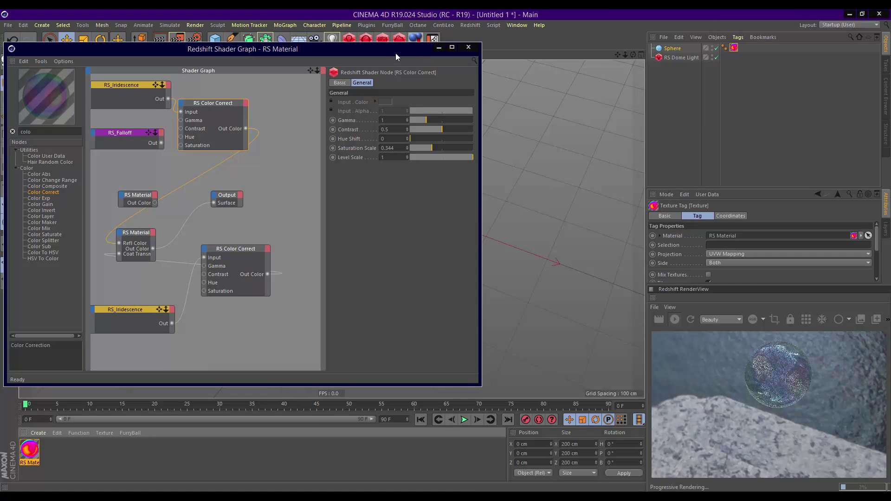
left_click_drag(395, 54, 379, 186)
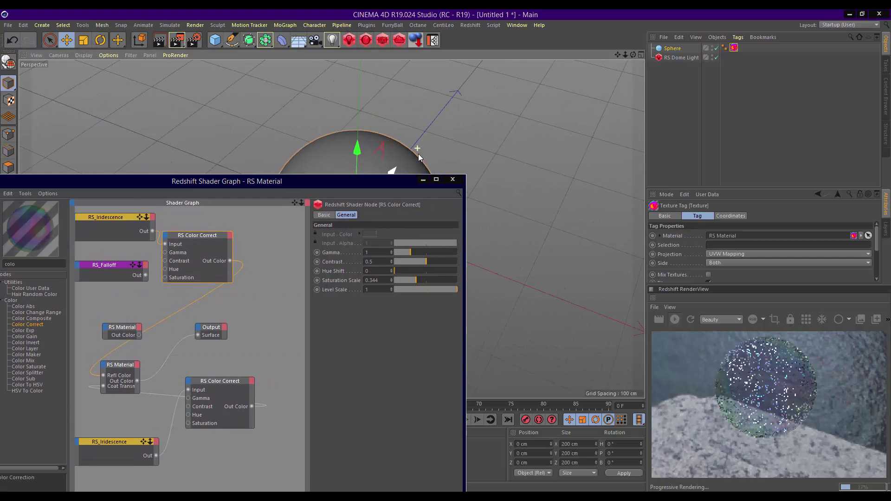
scroll(419, 158, "up", 1)
scroll(419, 158, "up", 1)
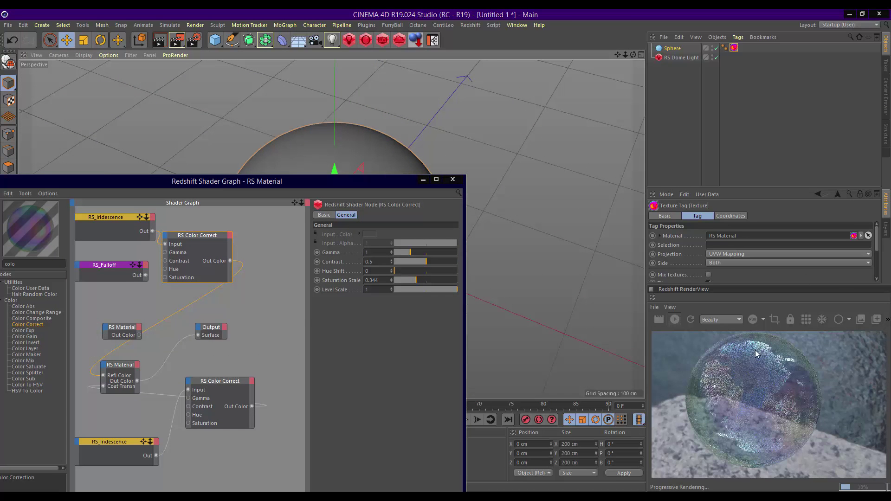
left_click(804, 324)
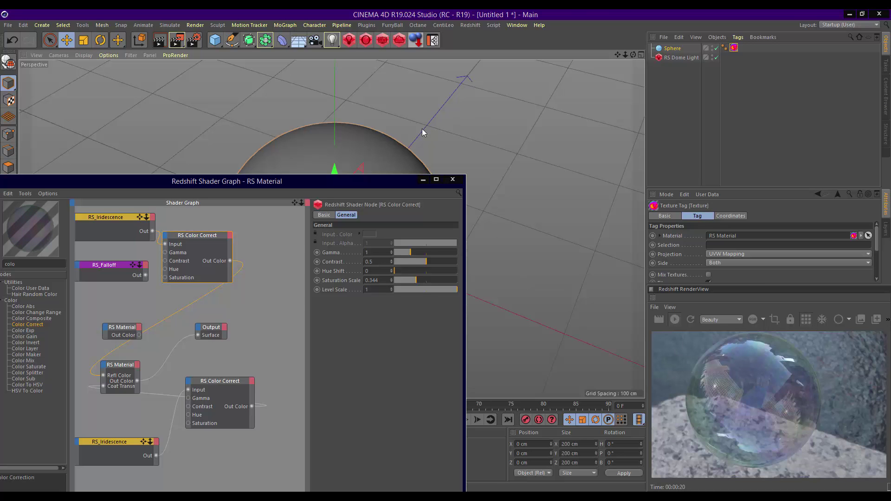
mouse_move(324, 190)
left_mouse_down()
mouse_move(358, 157)
mouse_move(360, 106)
left_mouse_up()
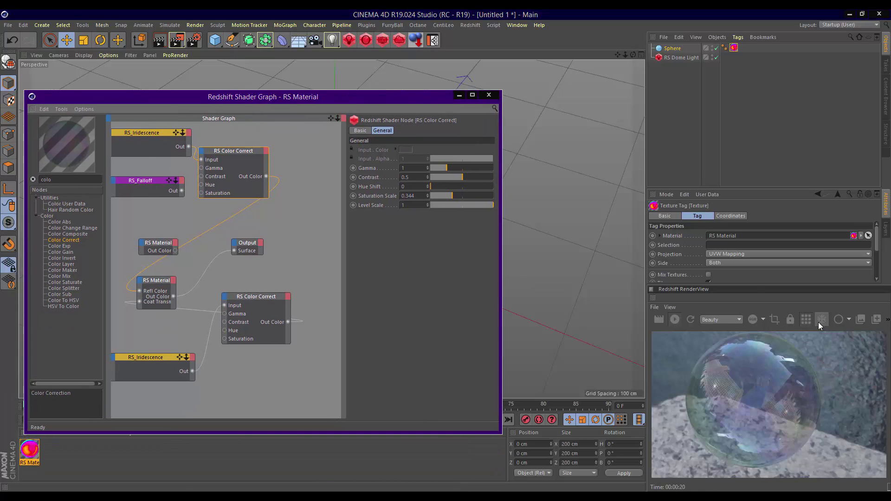
left_click(808, 321)
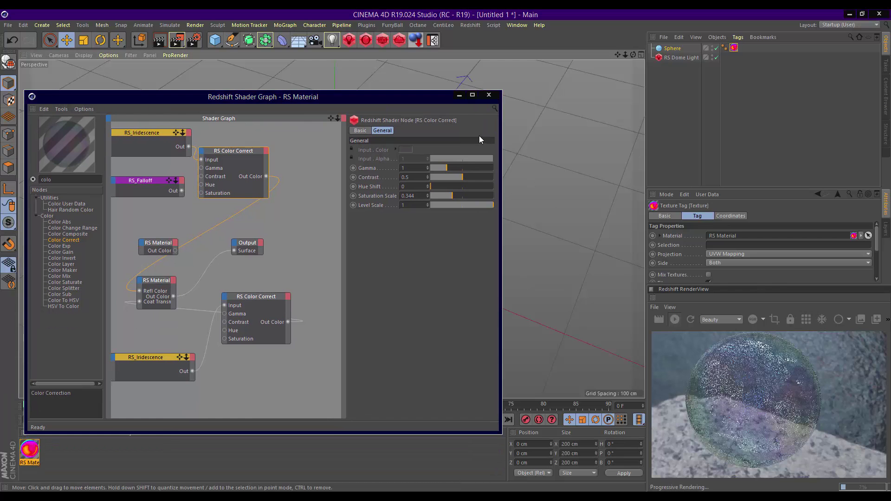
left_click_drag(383, 101, 454, 83)
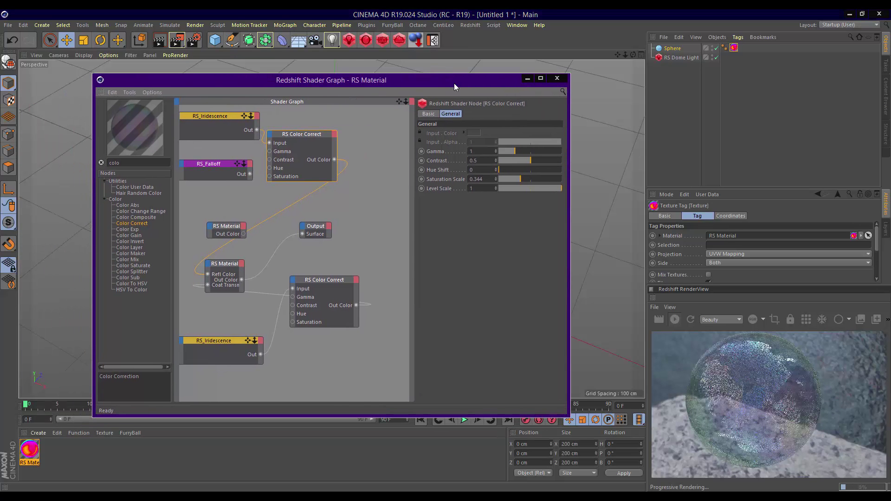
Delete both RS_Iridescence nodes and both RS Color Correct nodes from the shader graph
left_click(238, 119)
key("Delete")
left_click(293, 139)
key("Delete")
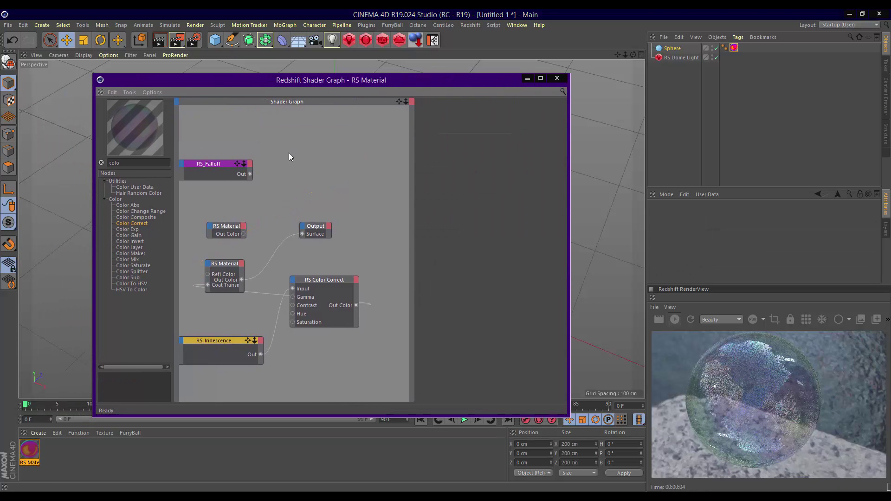
left_click(237, 342)
key("Delete")
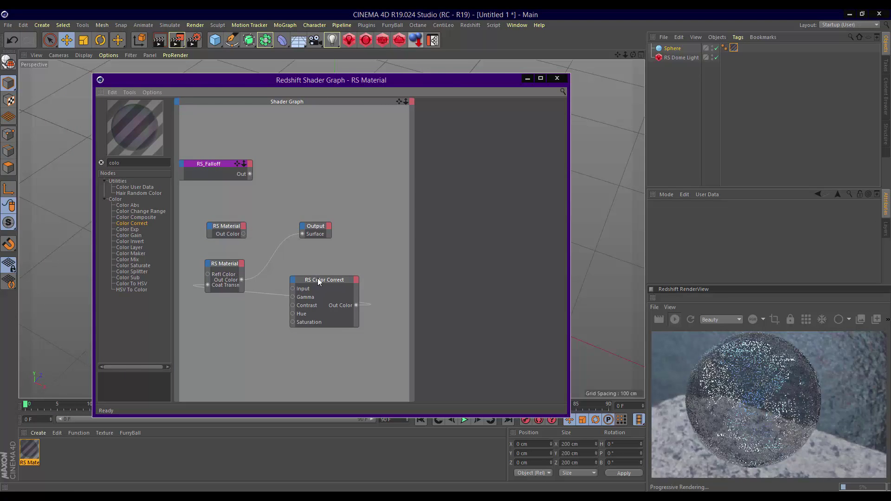
left_click(321, 281)
key("Delete")
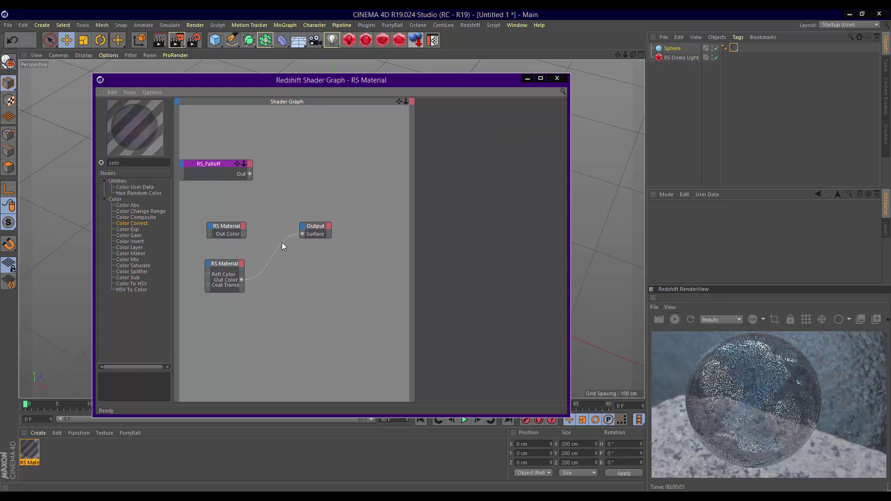
Delete both RS Material nodes, leaving only RS_Falloff and Output
left_click(226, 264)
key("Delete")
left_click(234, 227)
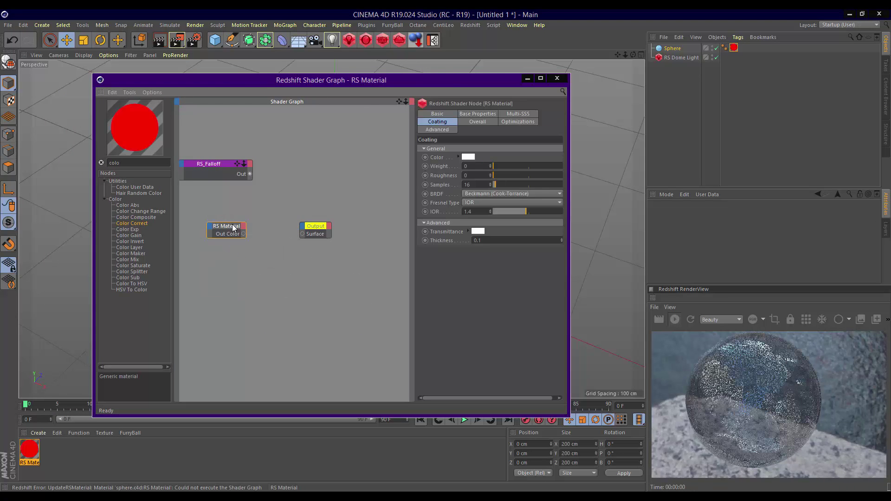
key("Delete")
left_click_drag(227, 163, 277, 160)
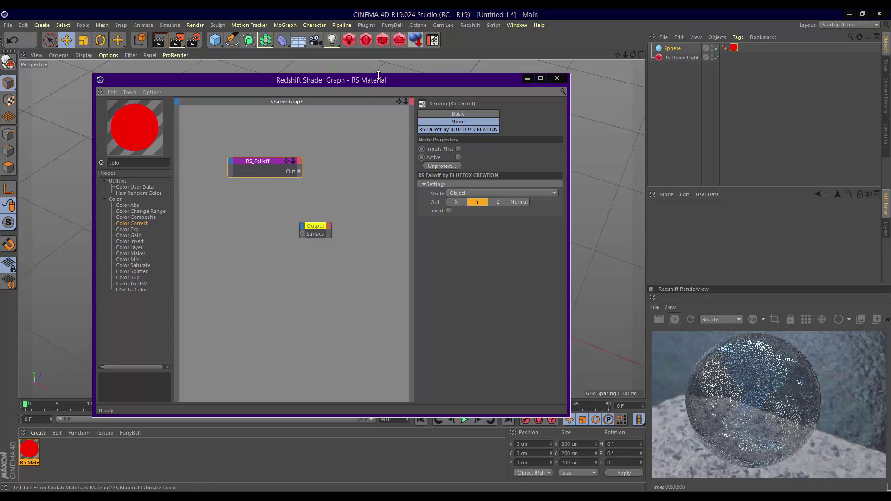
left_click_drag(377, 83, 333, 184)
Replace the Sphere with a Landscape object from the primitives palette
left_click(669, 48)
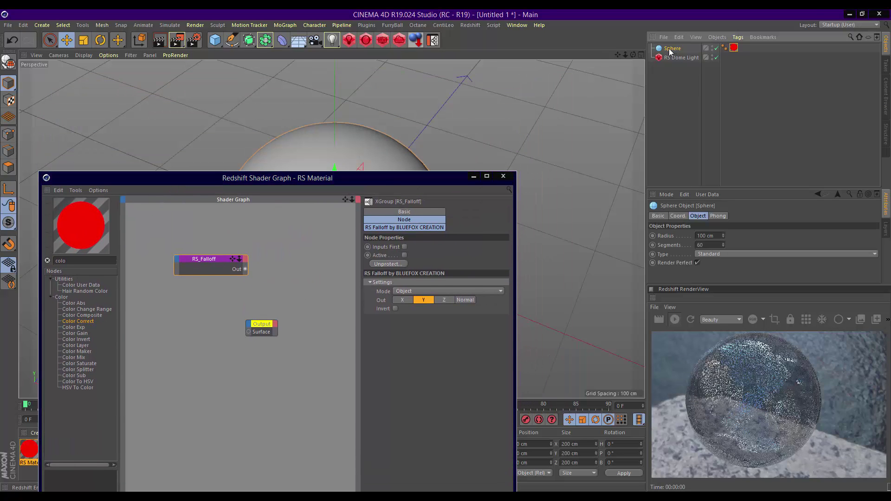
key("Delete")
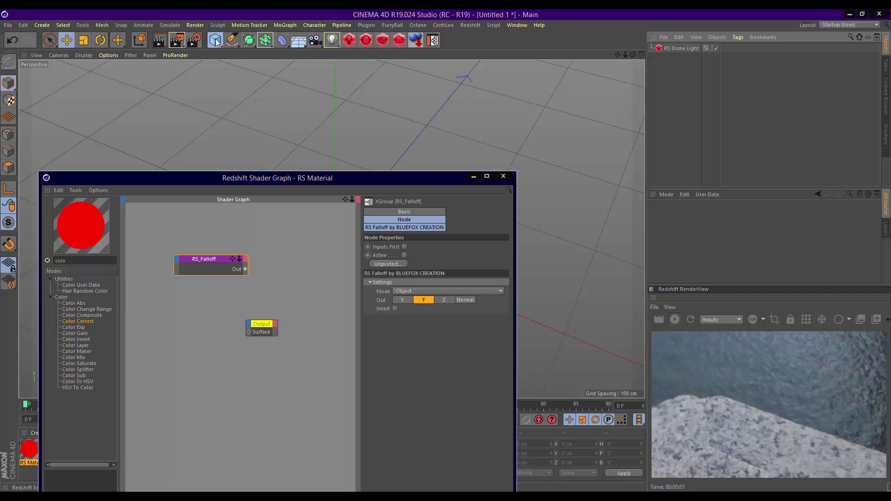
left_click(215, 40)
left_click(397, 103)
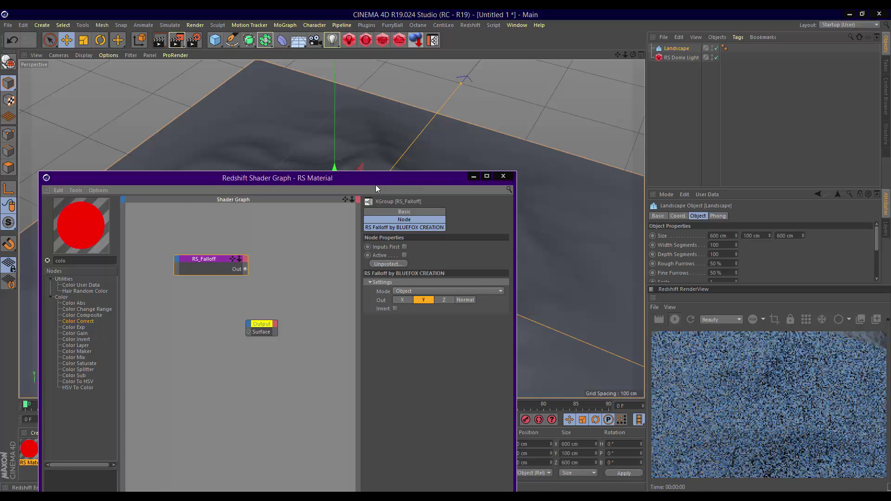
left_click_drag(375, 181, 369, 286)
Make the Landscape 452.775 cm tall and raise it to 226.388 cm on Y
scroll(375, 215, "down", 3)
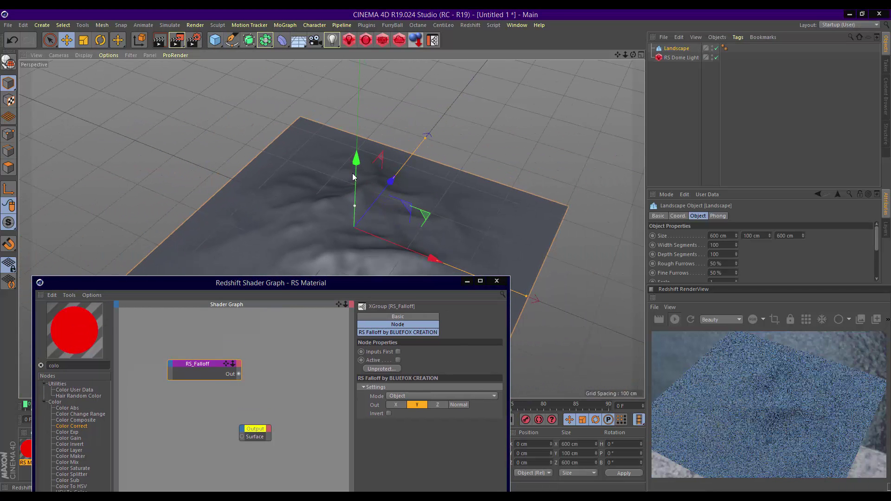
left_click_drag(355, 206, 357, 115)
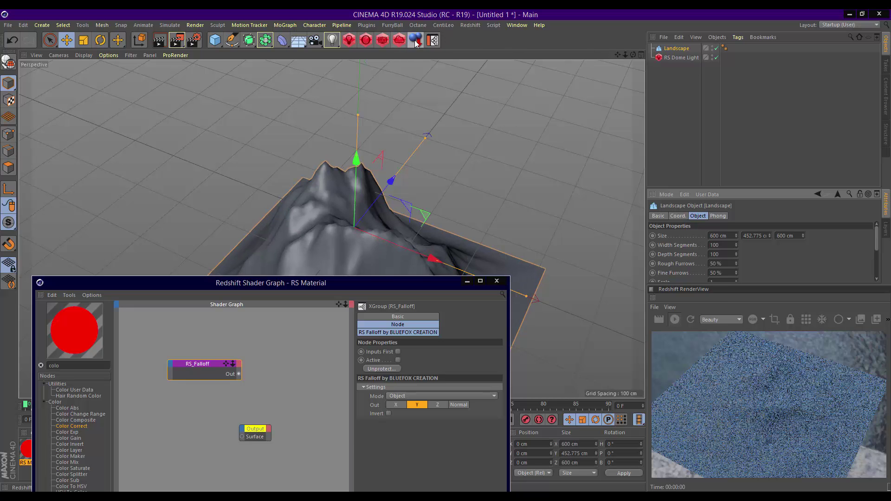
mouse_move(356, 159)
left_mouse_down()
mouse_move(571, 63)
mouse_move(406, 217)
left_mouse_up()
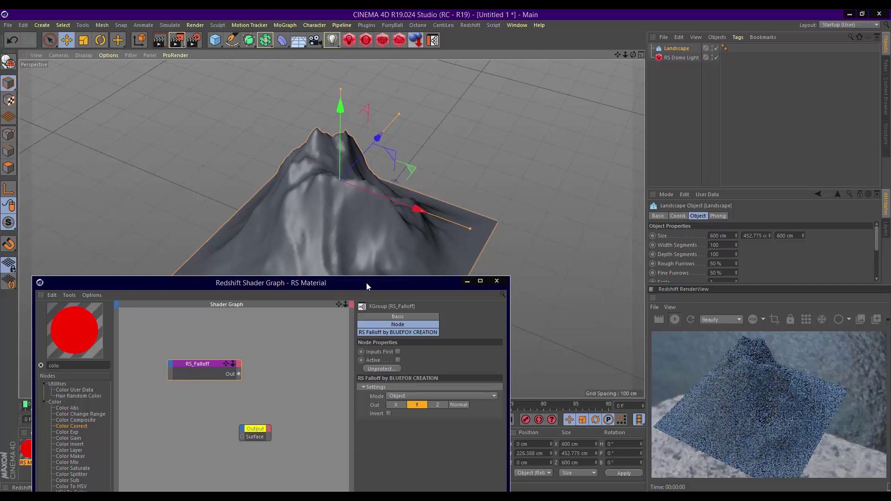
mouse_move(371, 286)
left_mouse_down()
mouse_move(306, 114)
mouse_move(325, 112)
left_mouse_up()
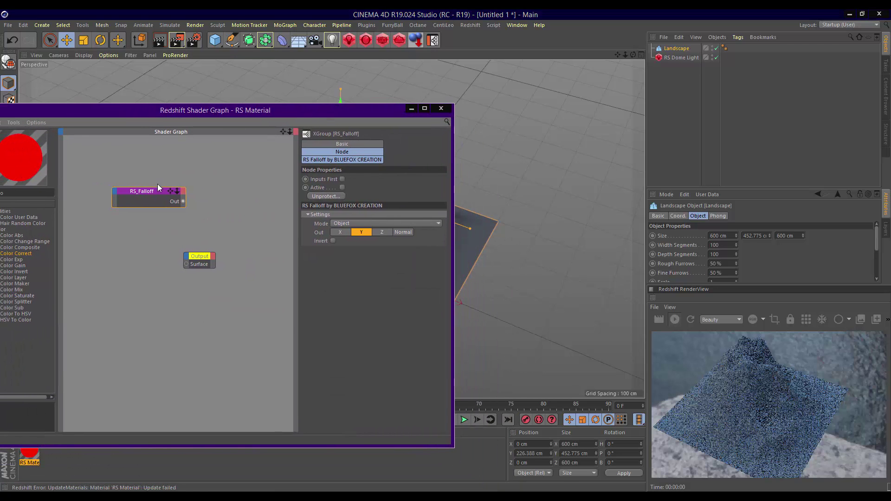
Connect RS_Falloff's Out to the Output node's Surface input
mouse_move(159, 193)
left_mouse_down()
mouse_move(141, 239)
mouse_move(186, 265)
left_mouse_up()
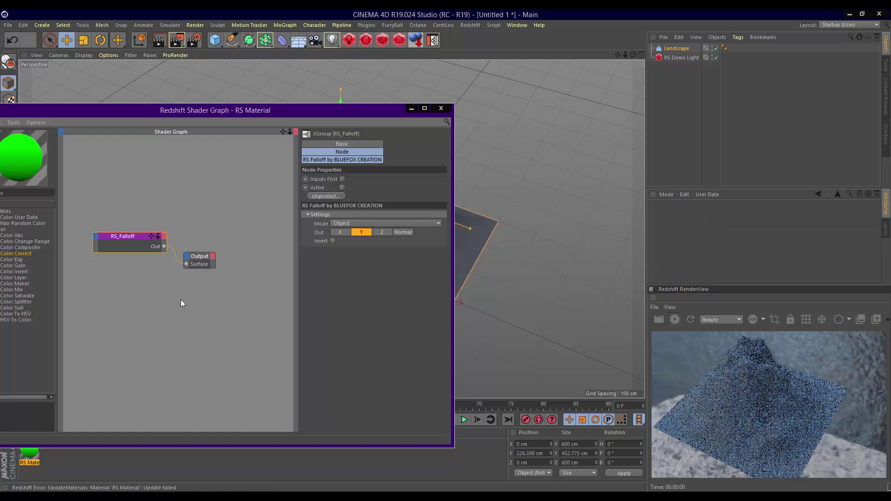
left_click(180, 299)
left_click(141, 239)
left_click(690, 321)
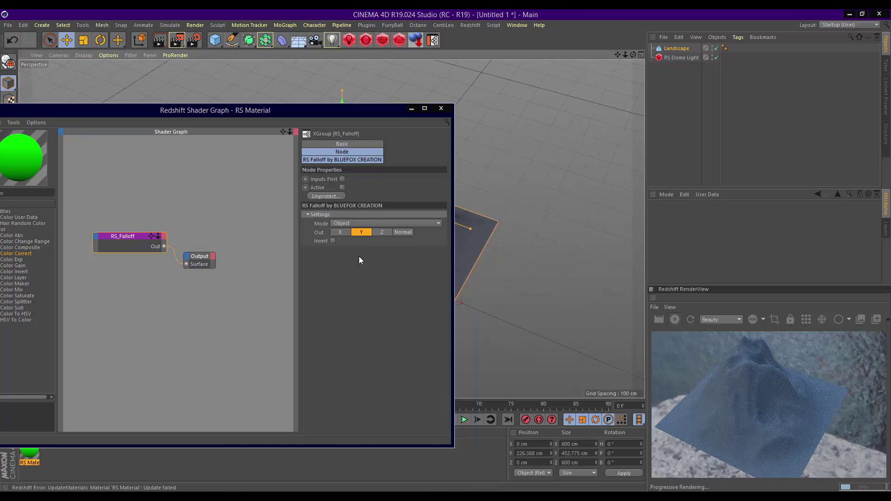
Keep RS_Falloff in Object mode, refresh the Redshift render, and move the Shader Graph higher
left_click(394, 224)
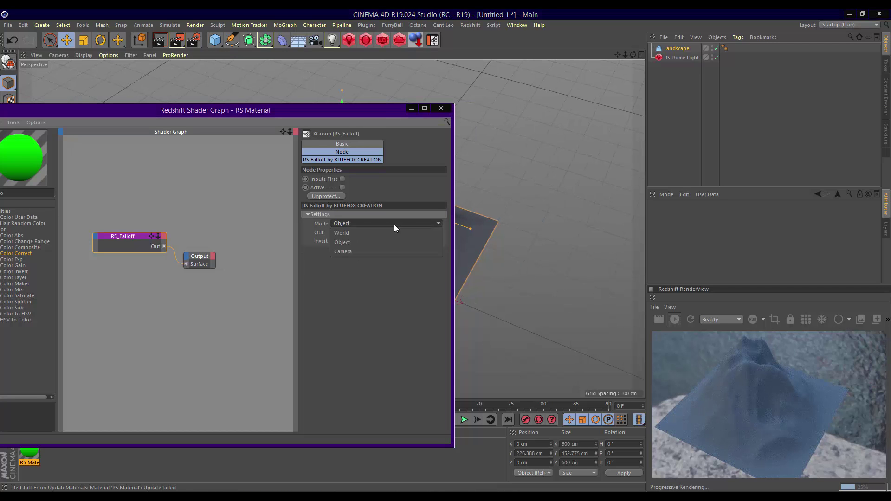
left_click(377, 246)
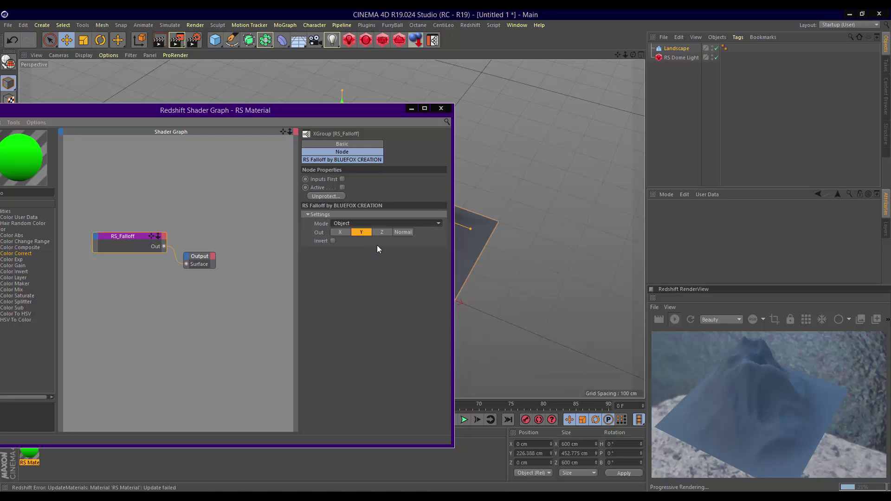
left_click(692, 321)
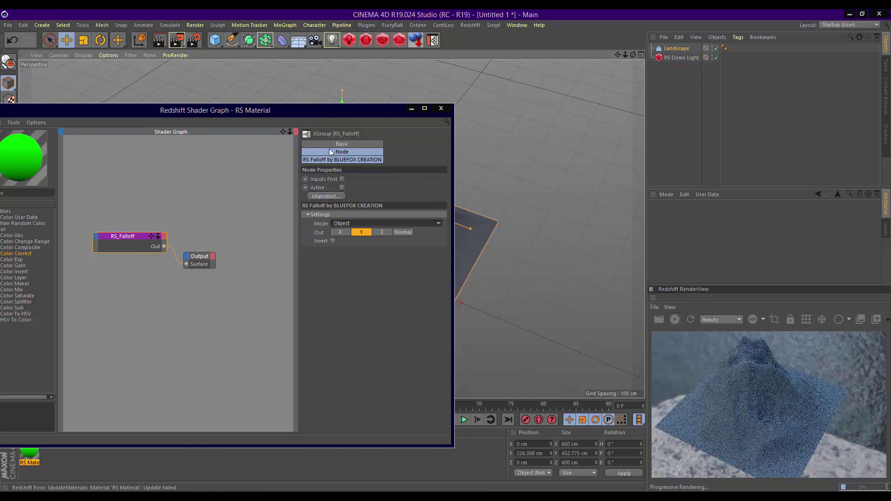
left_click_drag(335, 109, 369, 79)
left_click(44, 448)
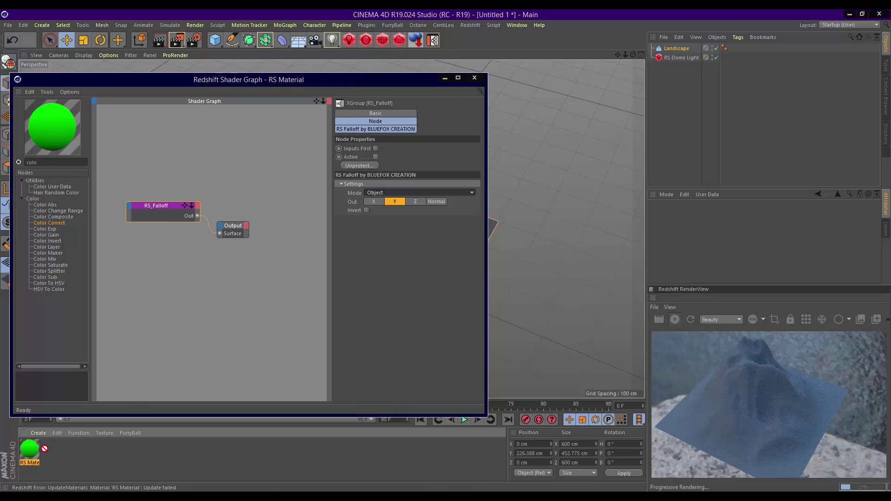
Apply the RS Material to the Landscape and try the falloff's Z output
left_click_drag(671, 45, 673, 48)
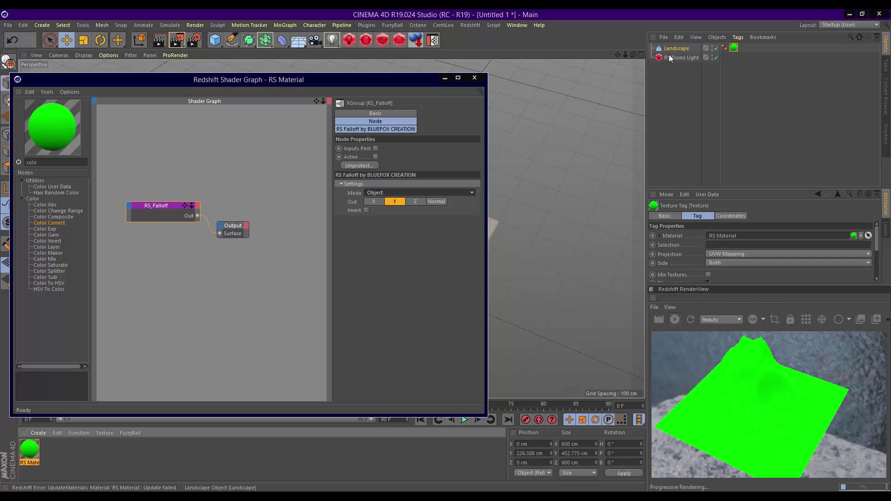
left_click(691, 320)
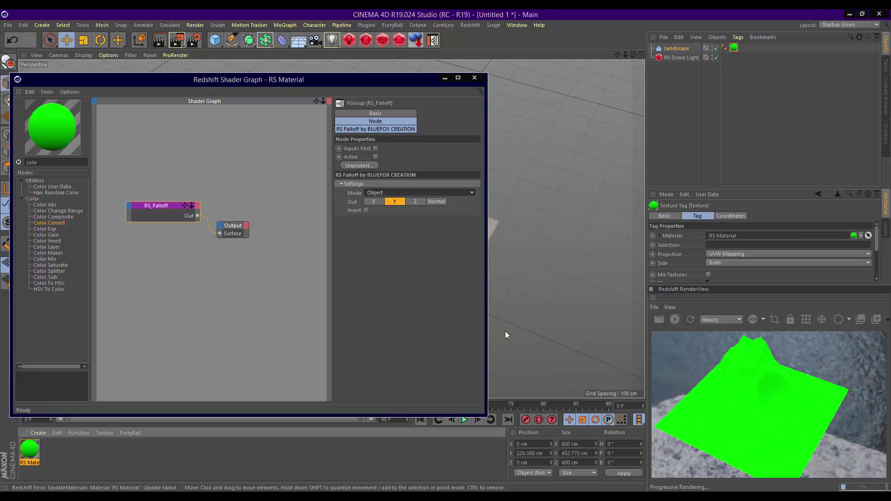
left_click(410, 204)
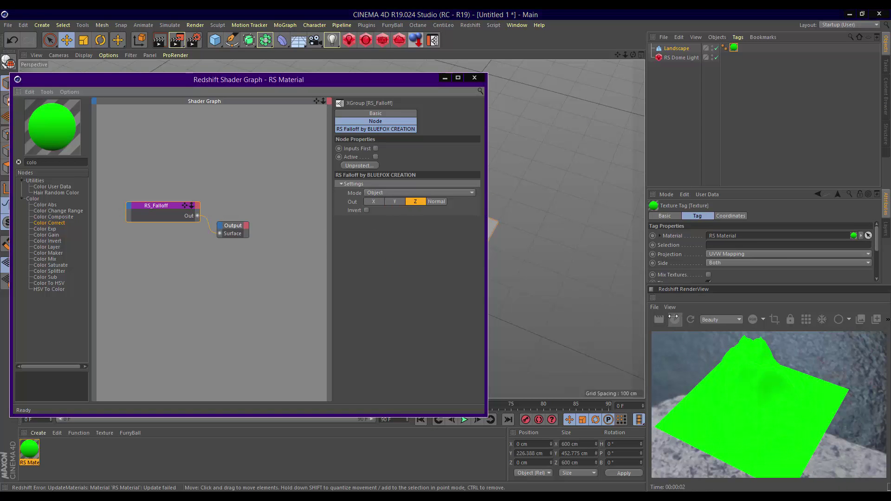
left_click(691, 319)
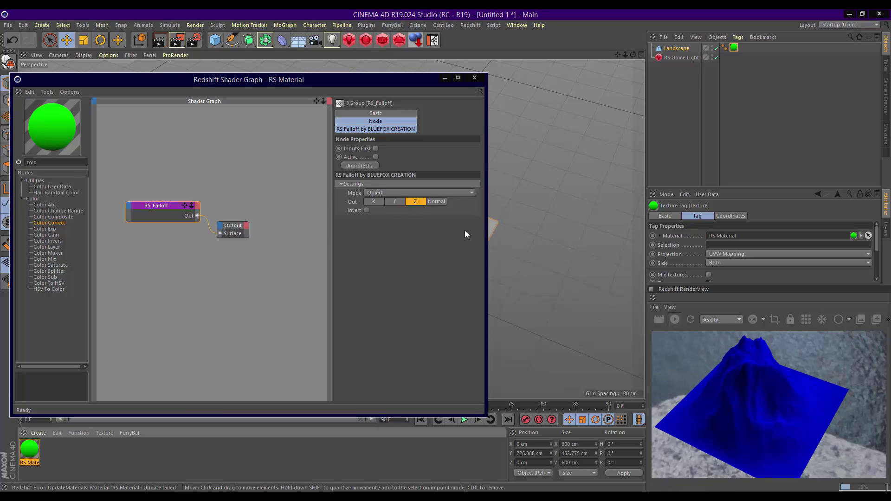
Switch the falloff output through X to Normal, toggling Invert on and back off
left_click(373, 201)
left_click(691, 319)
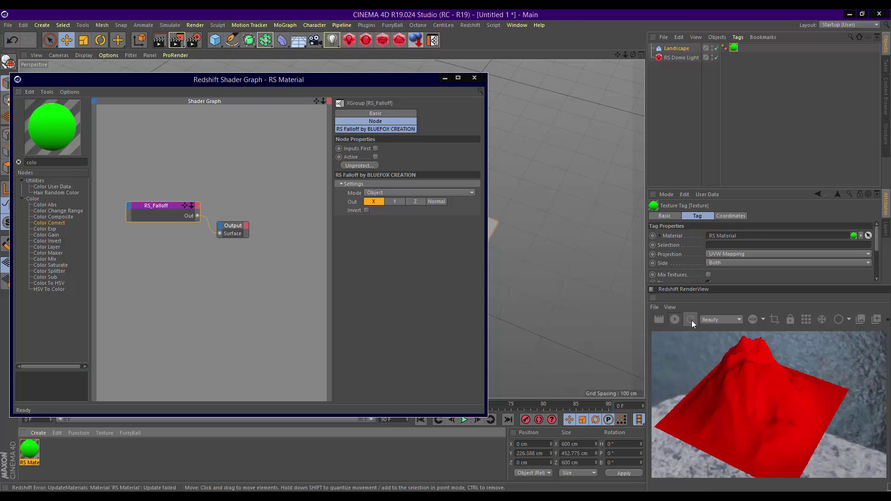
left_click(439, 202)
left_click(691, 320)
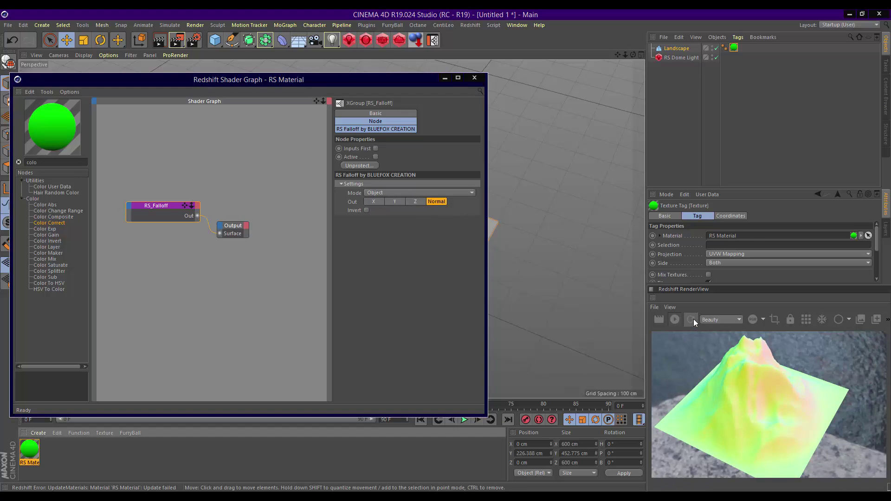
left_click(367, 210)
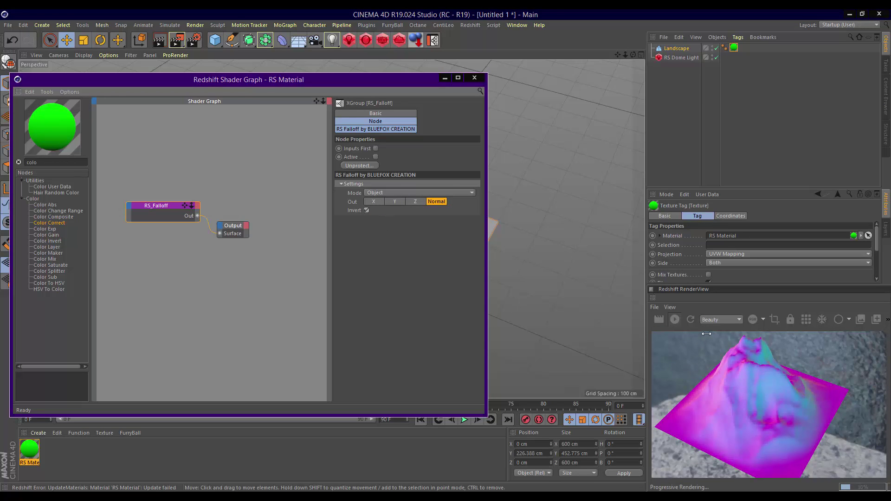
left_click(367, 210)
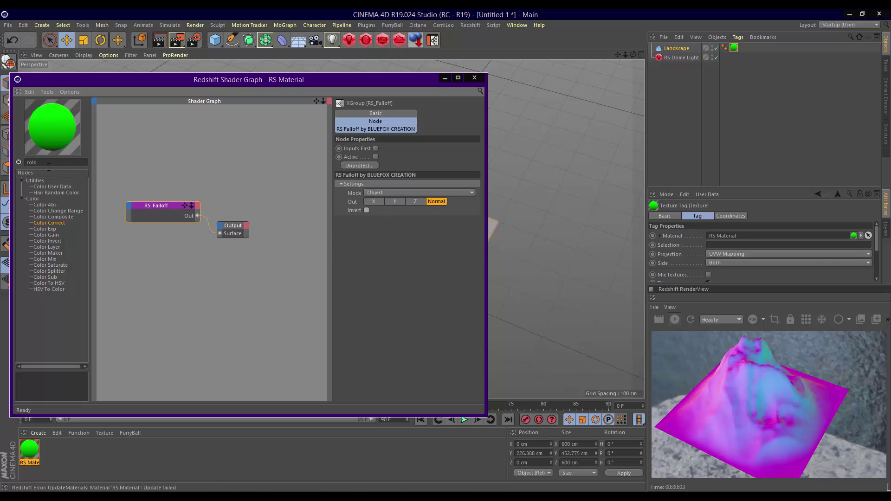
Add an RS Ramp node to the graph with its Source set to Alt
key("BackSpace")
key("BackSpace")
key("BackSpace")
type("ram")
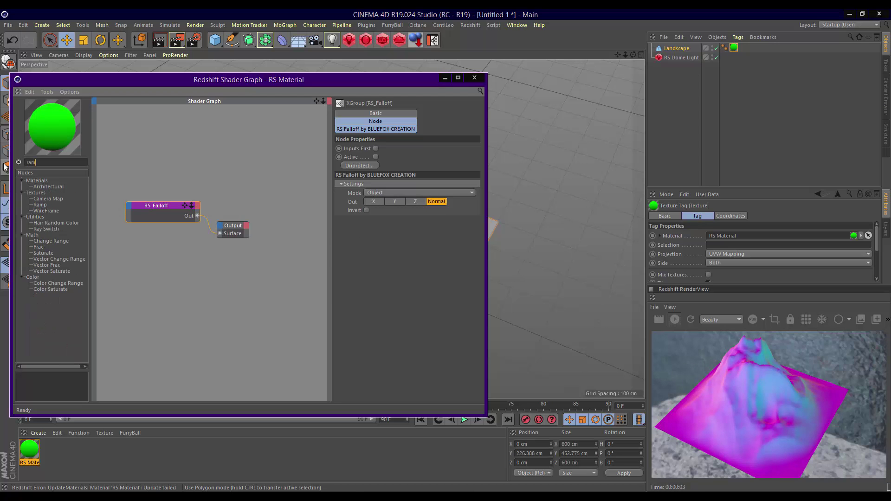
type("p")
left_click(56, 186)
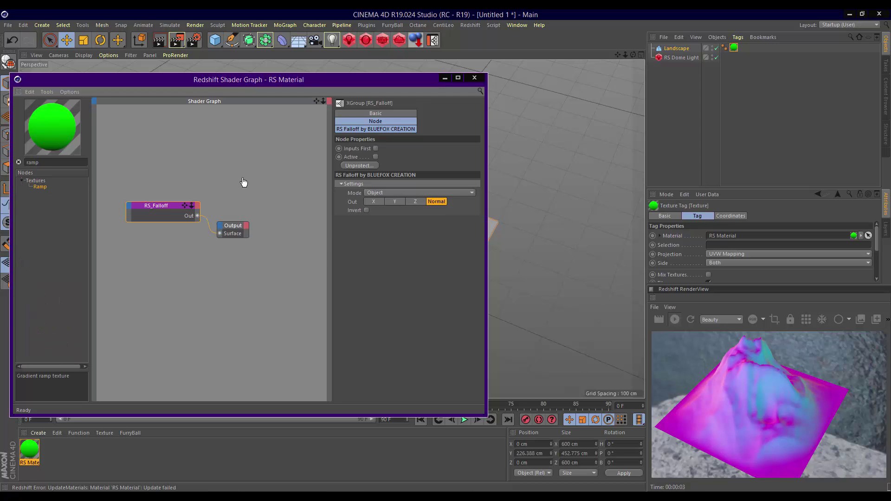
left_click_drag(244, 181, 244, 182)
left_click(402, 153)
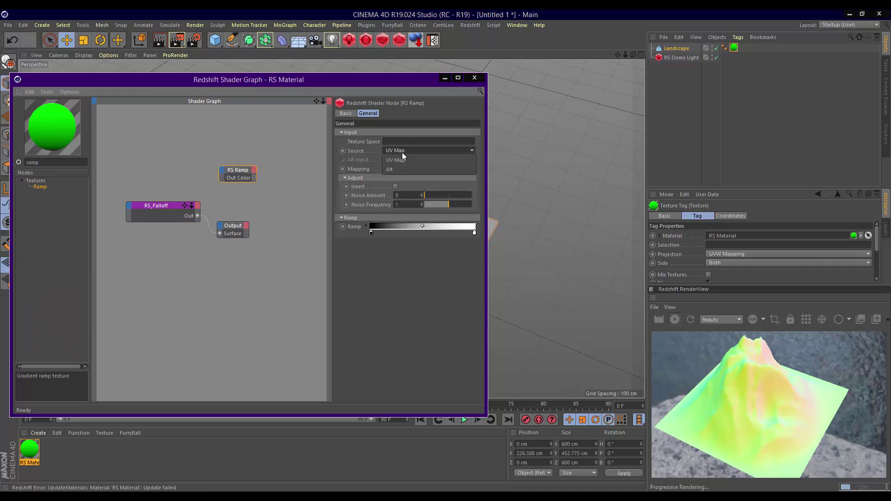
left_click(392, 170)
Wire RS_Falloff into the ramp, ramp Out Color into Surface, and set falloff Out to Y
left_click_drag(197, 216, 223, 179)
left_click(281, 177)
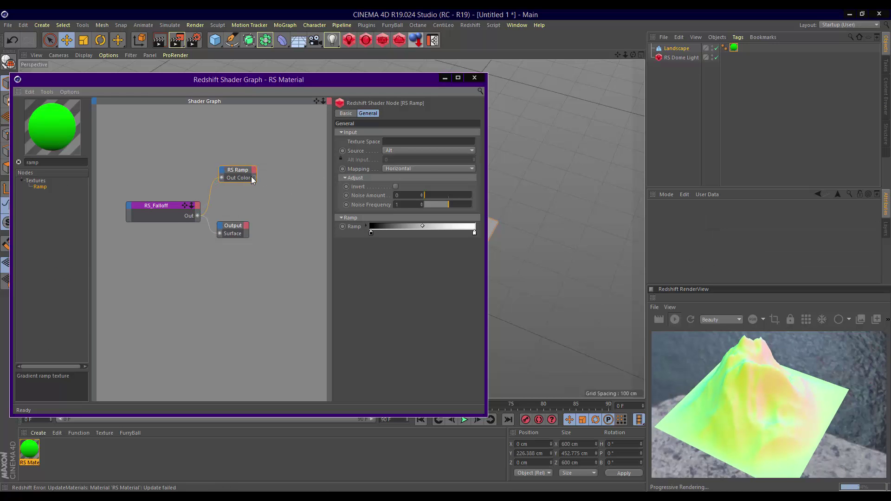
left_click_drag(213, 237, 254, 258)
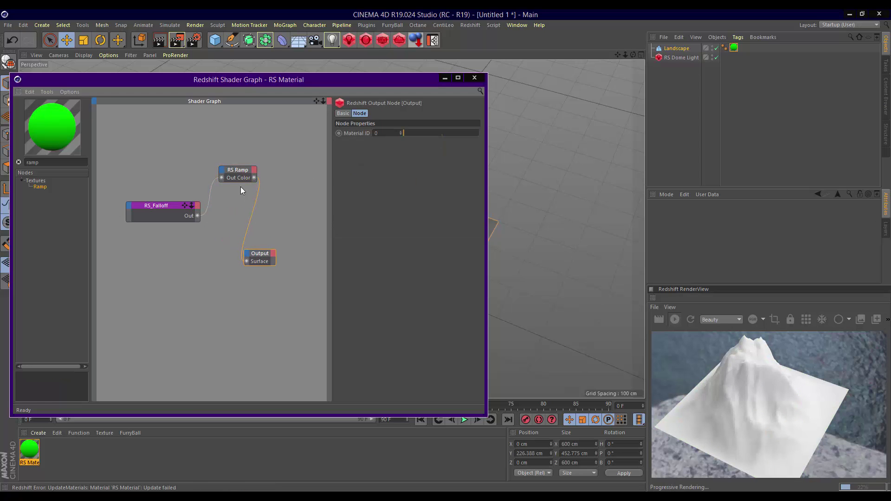
left_click(241, 173)
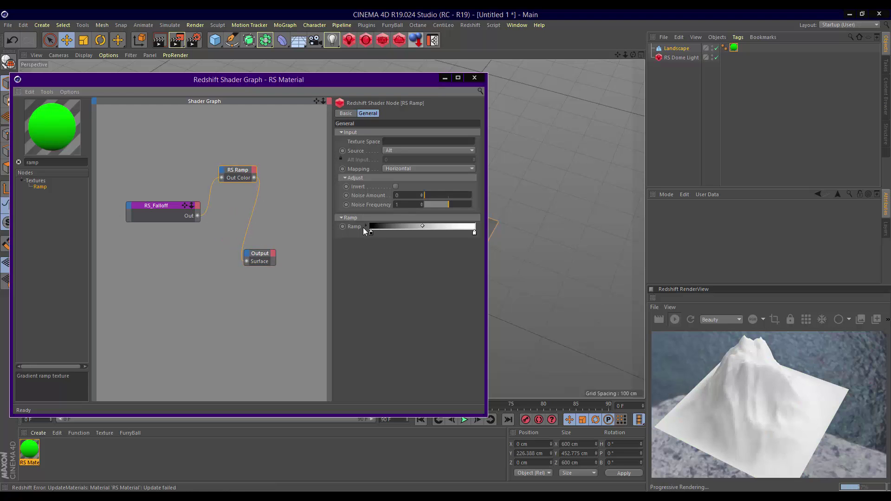
left_click(171, 207)
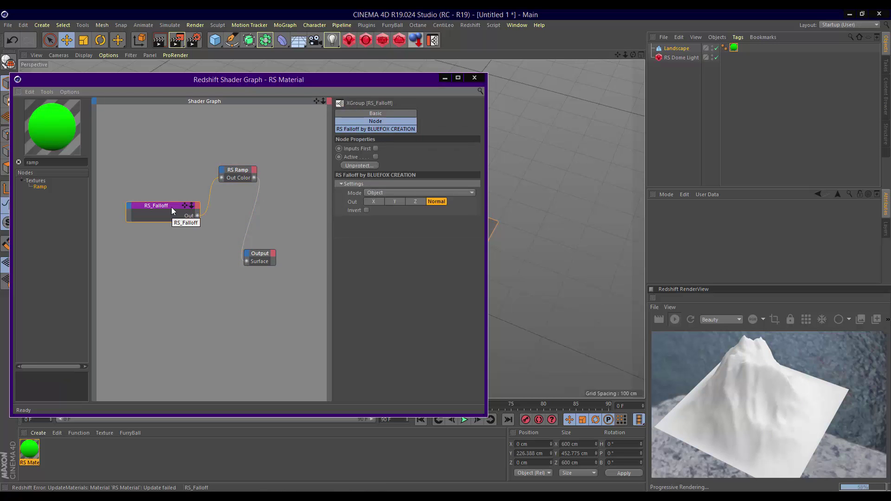
left_click(395, 201)
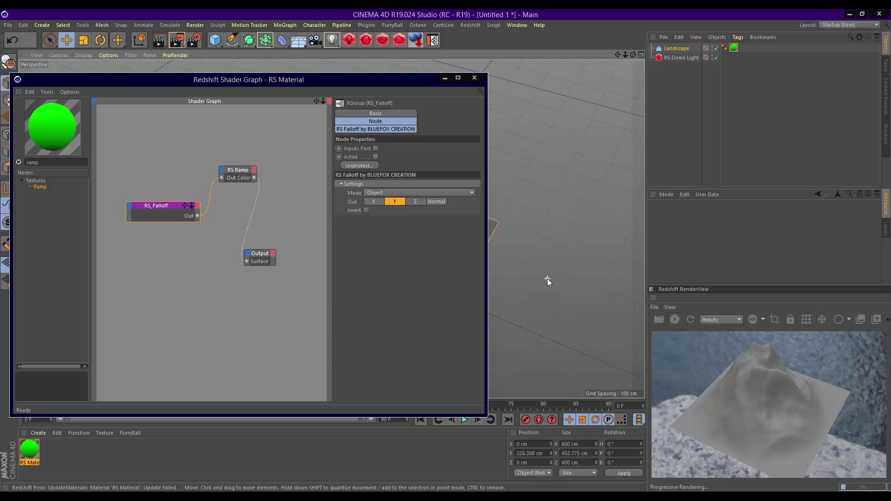
Drag the RS Ramp black knot right and white knot left, then orbit toward the horizon
left_click(239, 171)
left_click_drag(371, 232, 393, 232)
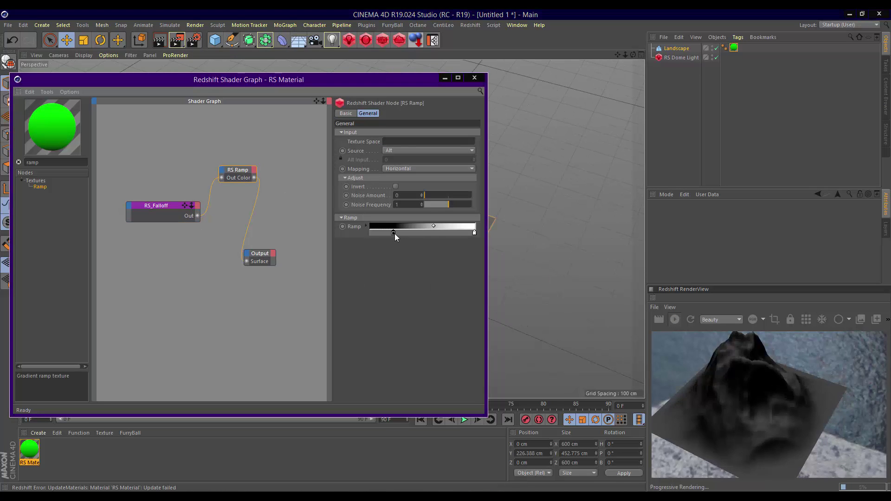
mouse_move(474, 232)
left_mouse_down()
mouse_move(394, 233)
mouse_move(406, 233)
left_mouse_up()
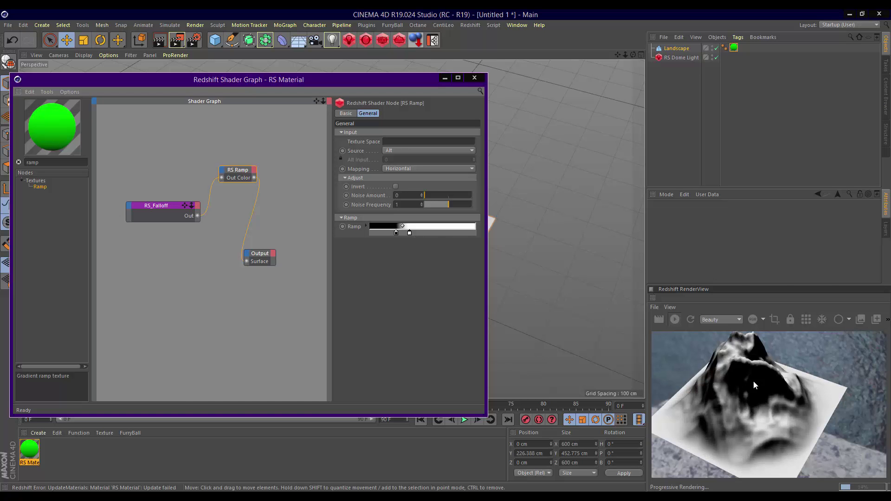
left_click_drag(633, 55, 633, 88)
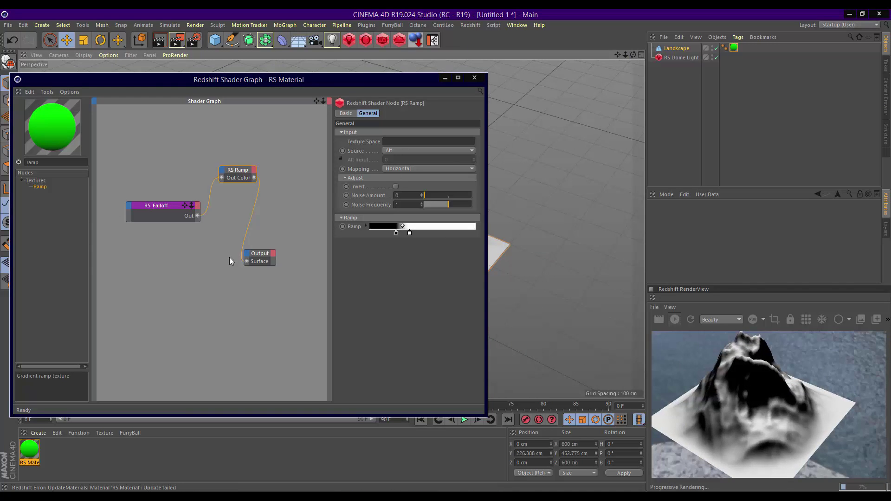
Switch RS_Falloff Mode to Camera and orbit to watch the shading follow the view
left_click(162, 207)
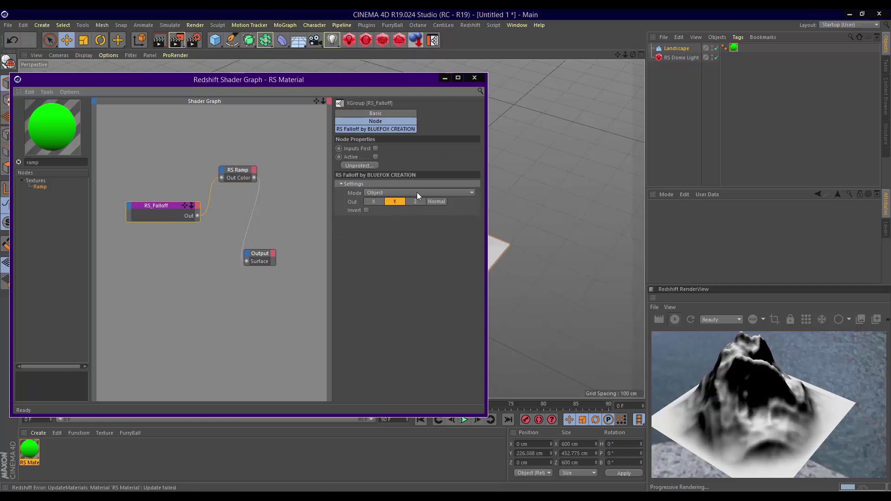
left_click(454, 191)
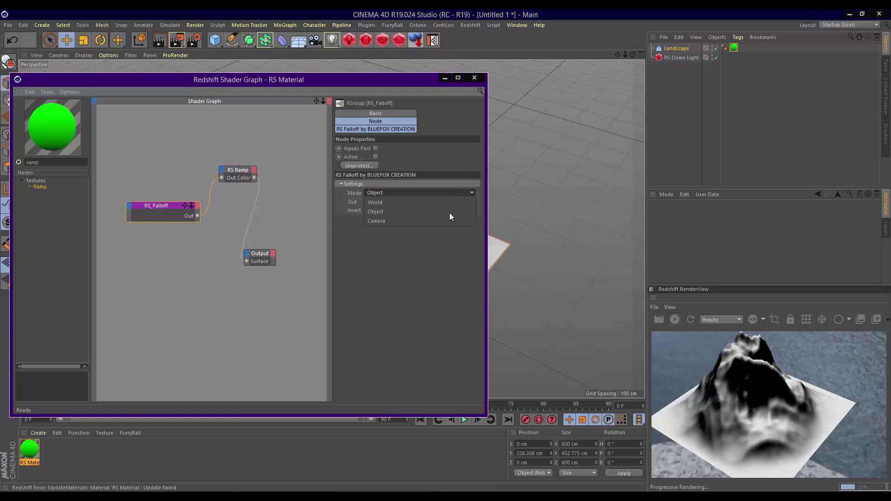
left_click(375, 220)
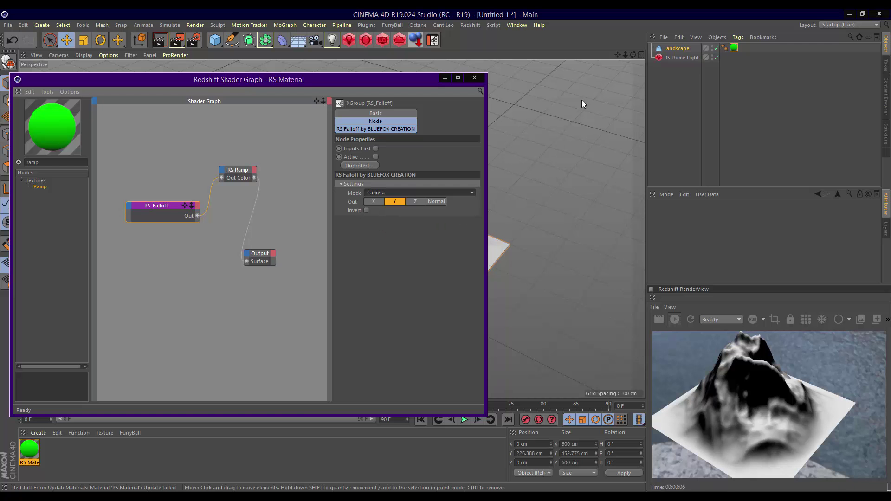
mouse_move(632, 55)
left_mouse_down()
mouse_move(617, 70)
mouse_move(633, 69)
left_mouse_up()
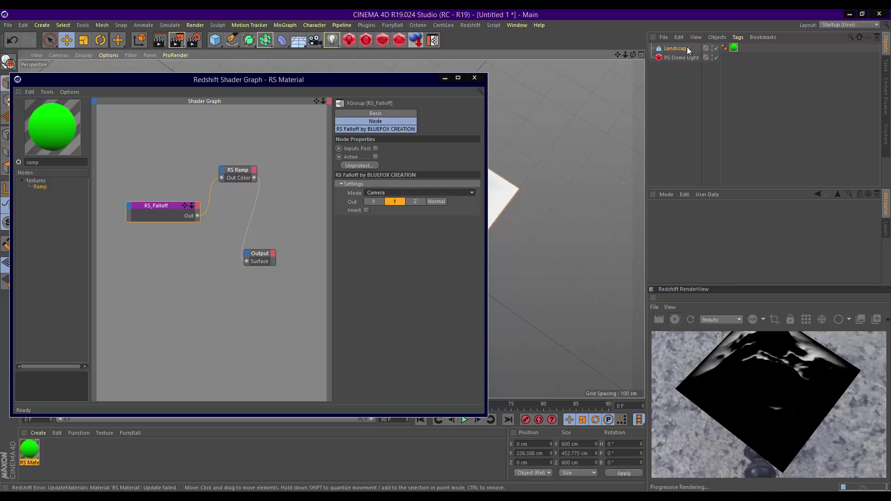
left_click_drag(632, 55, 633, 65)
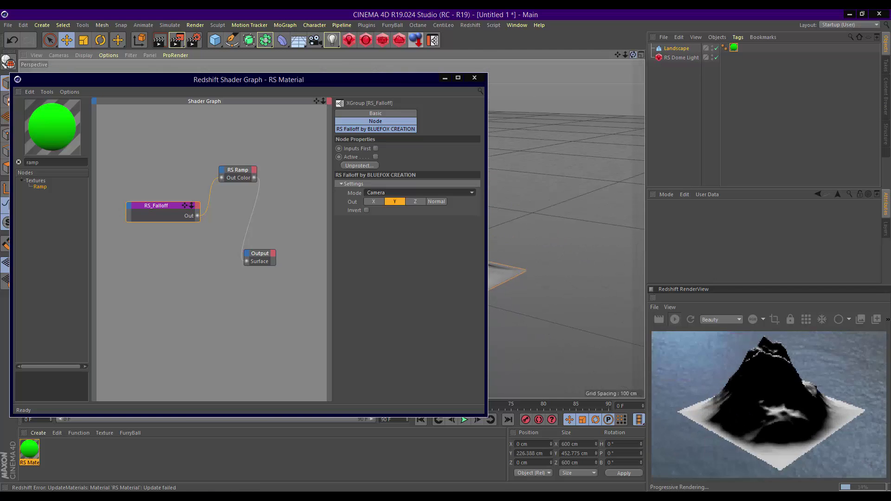